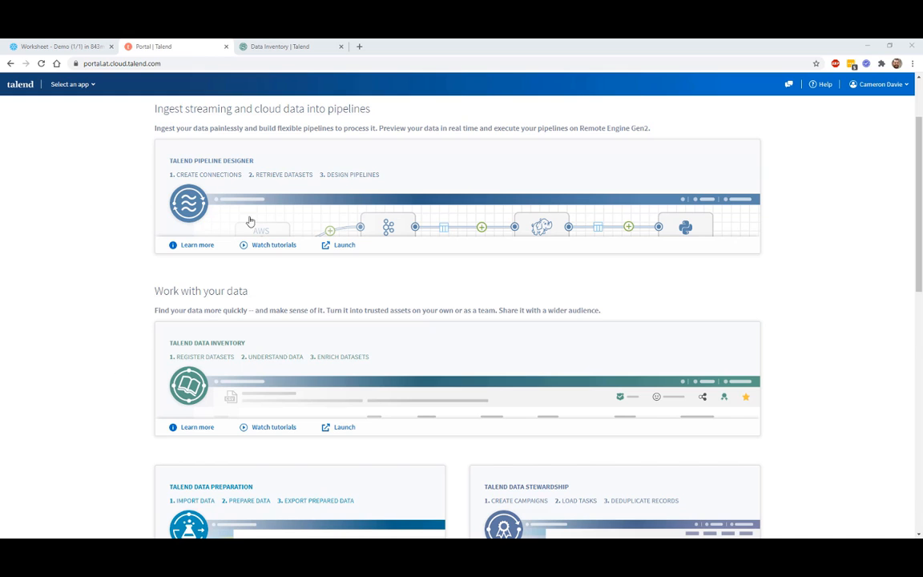
# Step: Review the CD SNOWFLAKE connection's properties in Data Inventory and cancel without changes
pyautogui.click(281, 46)
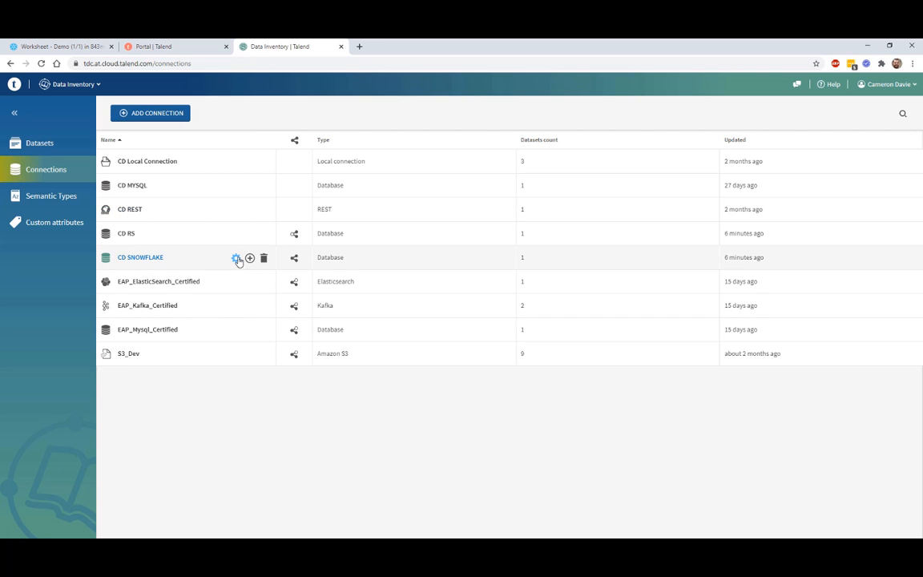
pyautogui.click(236, 258)
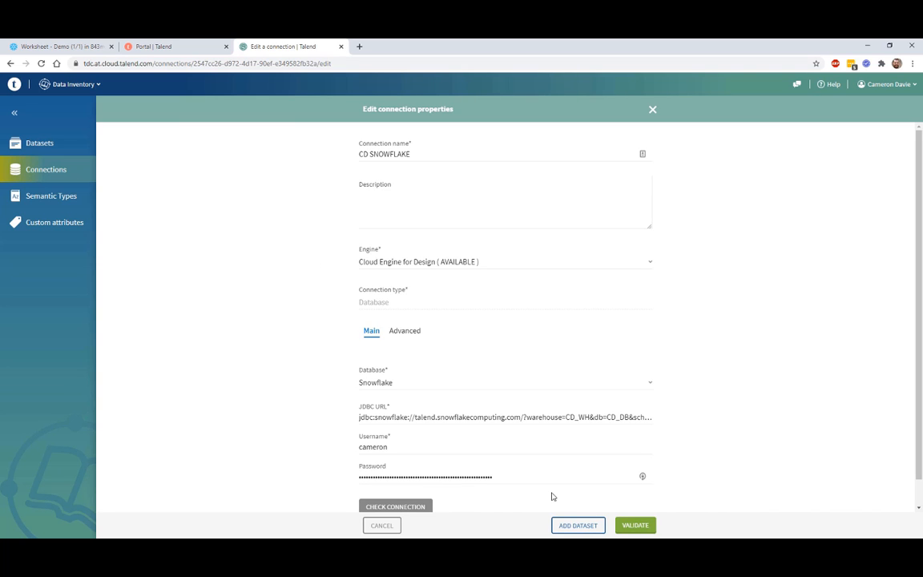
pyautogui.click(381, 526)
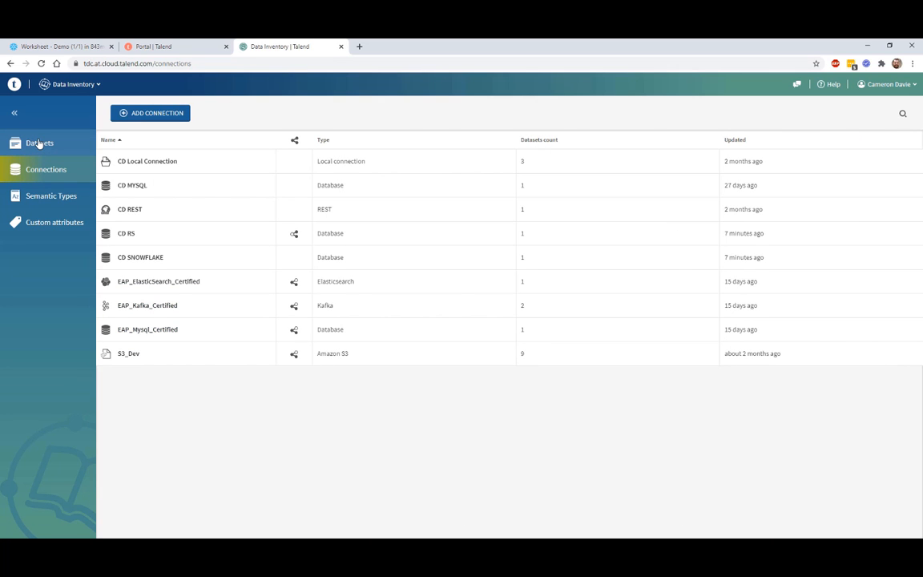
# Step: Inspect the CD Shopify SFLK dataset's data-quality overview, then go back to the dataset list
pyautogui.click(39, 143)
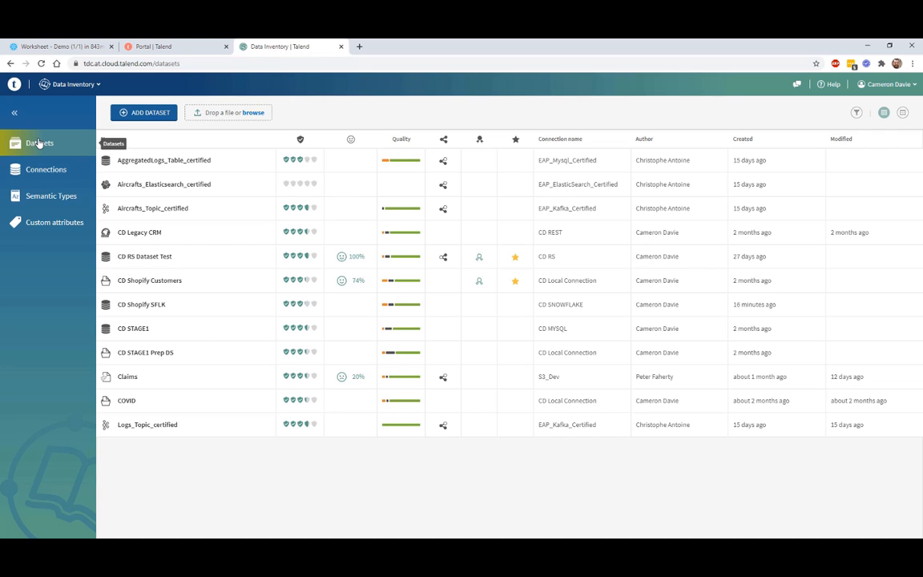
pyautogui.click(143, 307)
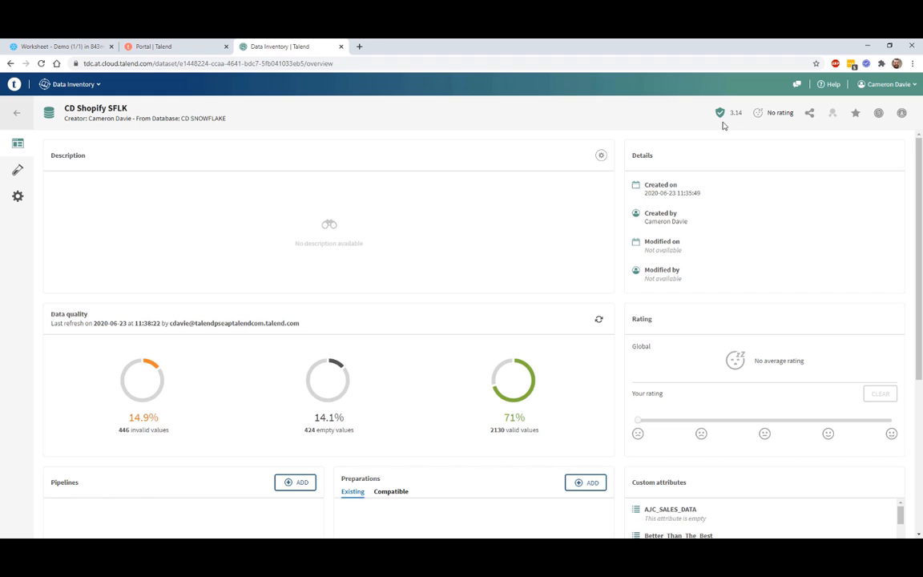
pyautogui.click(16, 114)
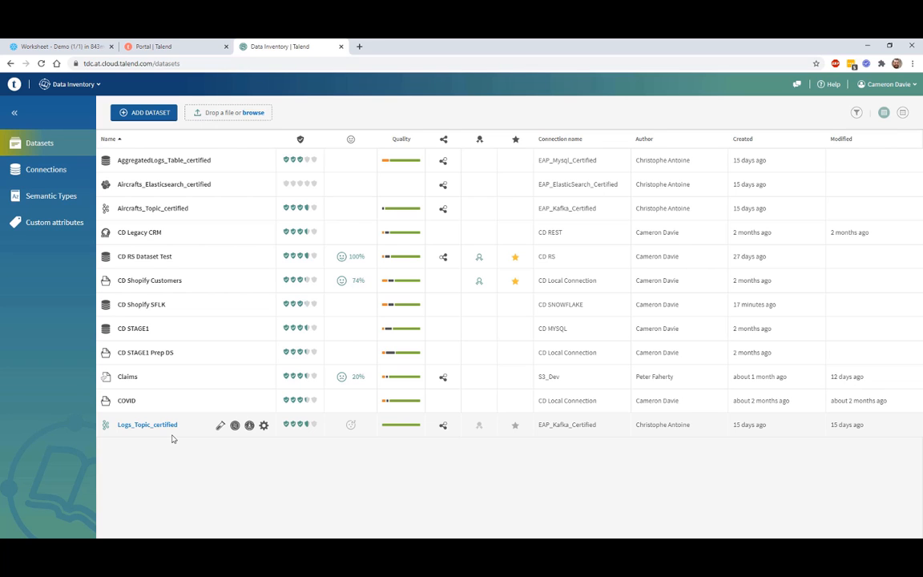
# Step: Launch Pipeline Designer from the Talend portal and start a new empty Pipeline 6
pyautogui.click(183, 50)
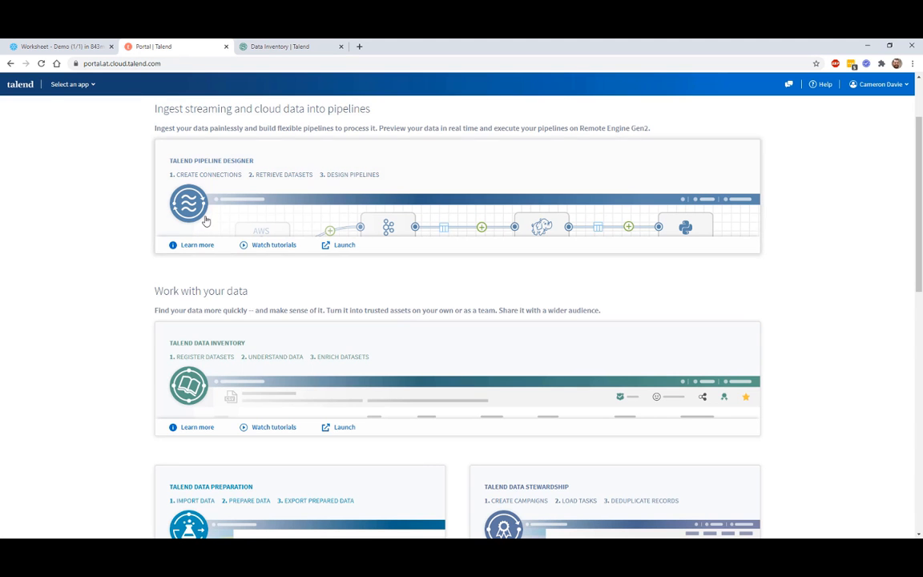
pyautogui.click(201, 161)
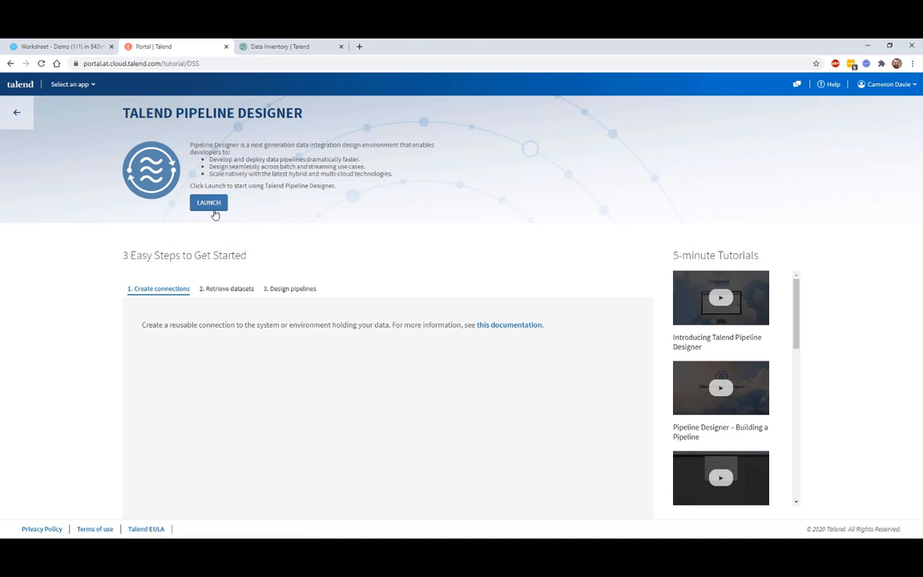
pyautogui.click(205, 202)
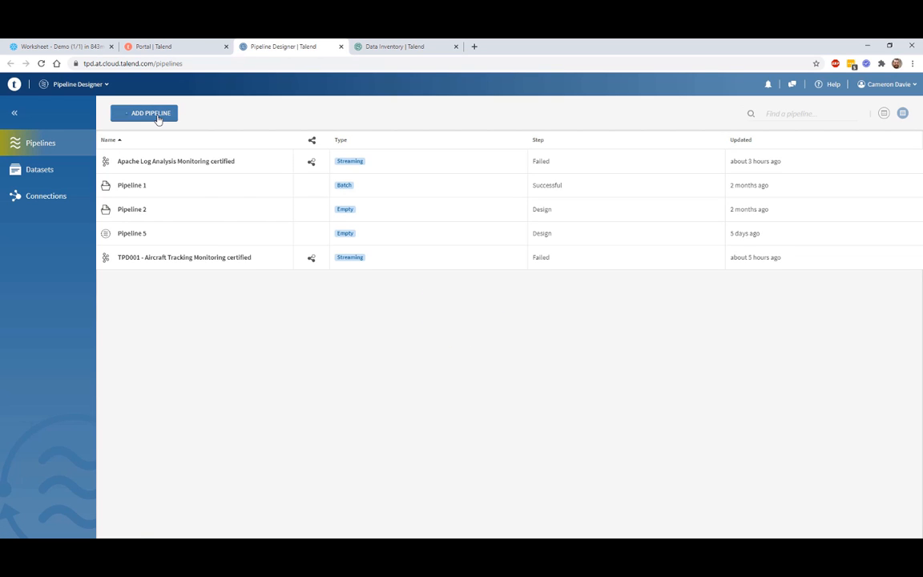
pyautogui.click(158, 118)
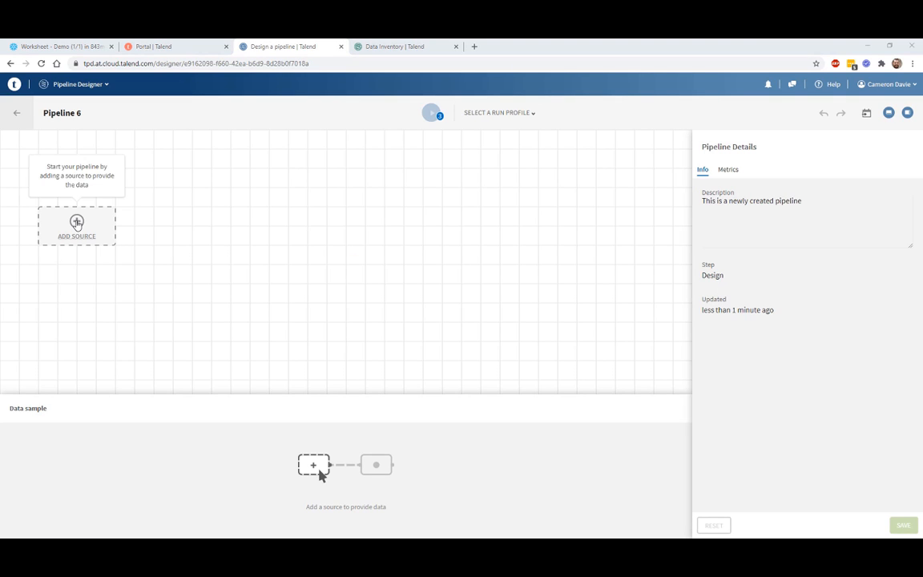
# Step: Set CD Shopify SFLK as the pipeline's source dataset
pyautogui.click(77, 223)
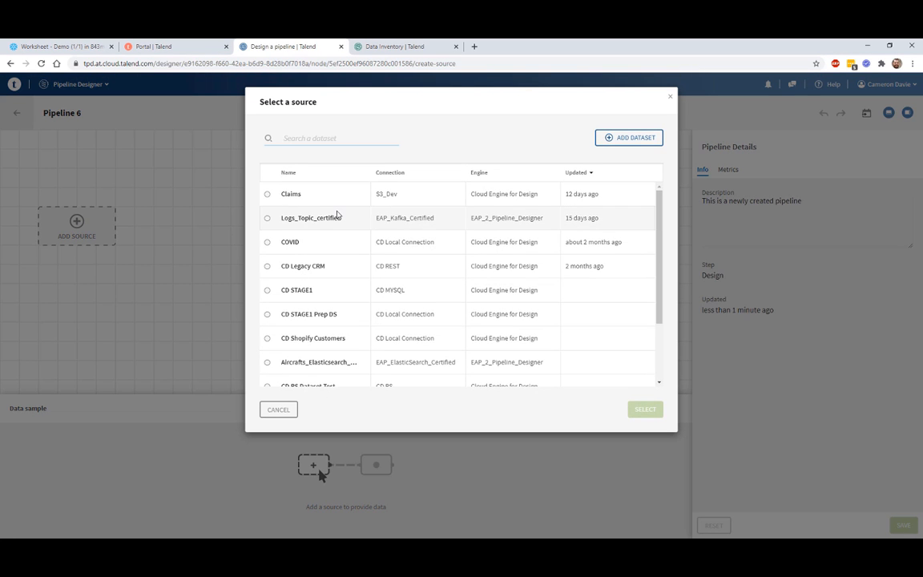
pyautogui.scroll(-2, 329, 215)
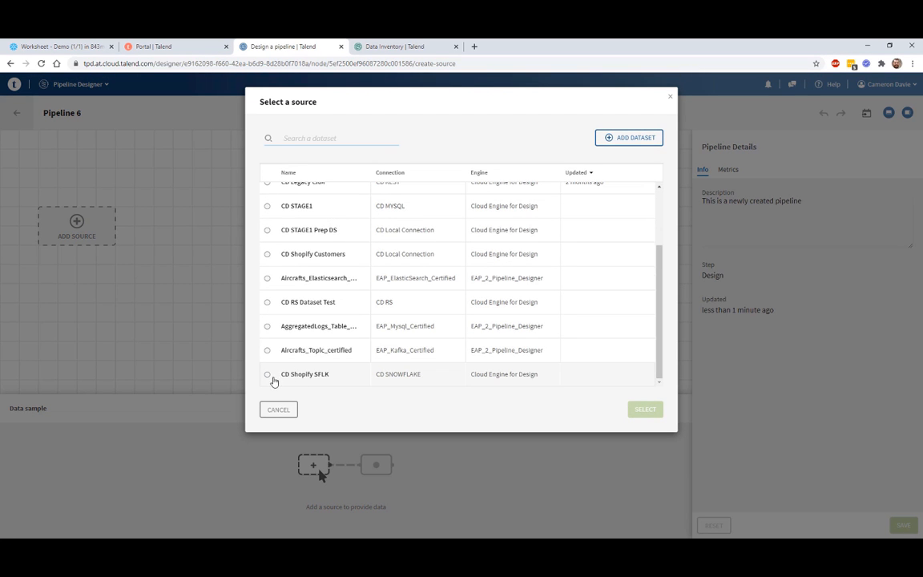
pyautogui.click(267, 375)
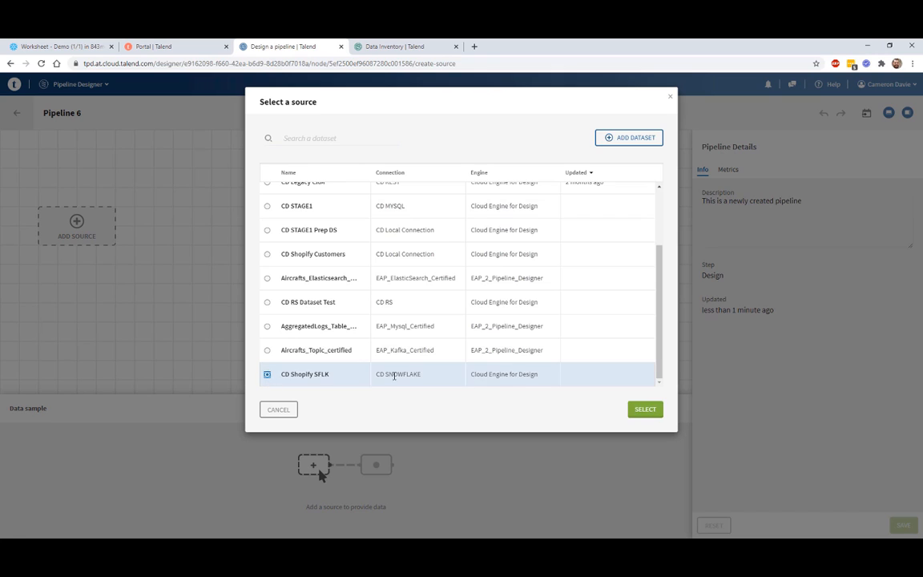
pyautogui.click(646, 410)
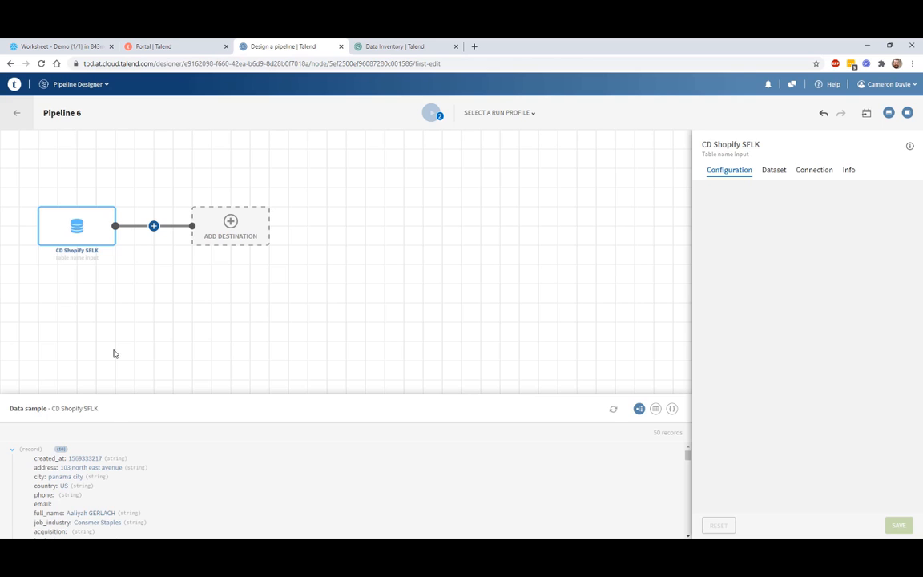
# Step: Show the source data sample as an enlarged table and bring up the processor list
pyautogui.click(656, 409)
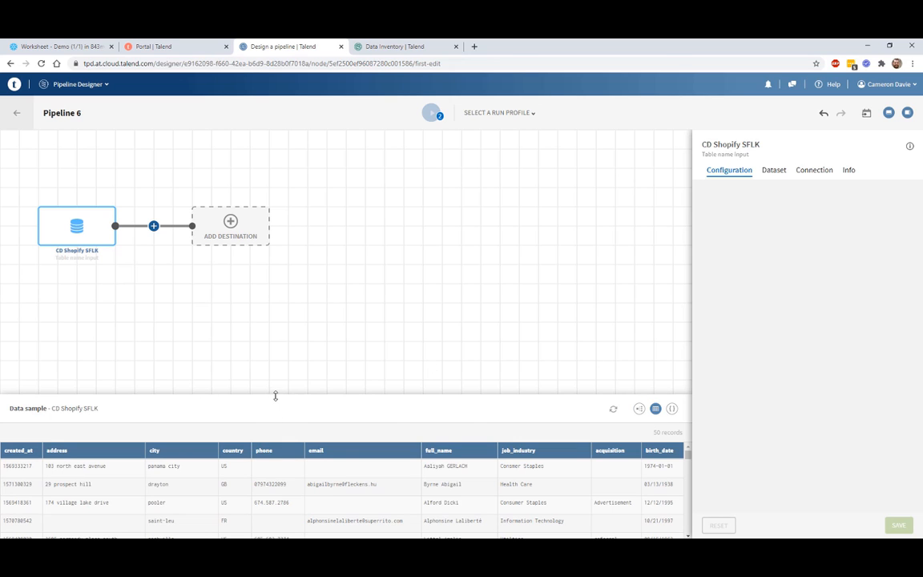
pyautogui.moveTo(268, 395); pyautogui.dragTo(265, 297)
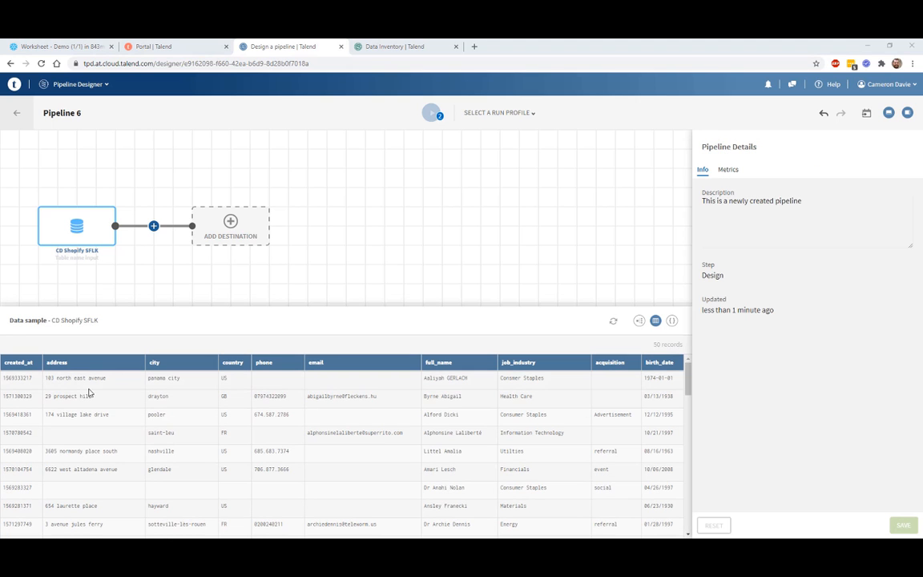
pyautogui.click(154, 226)
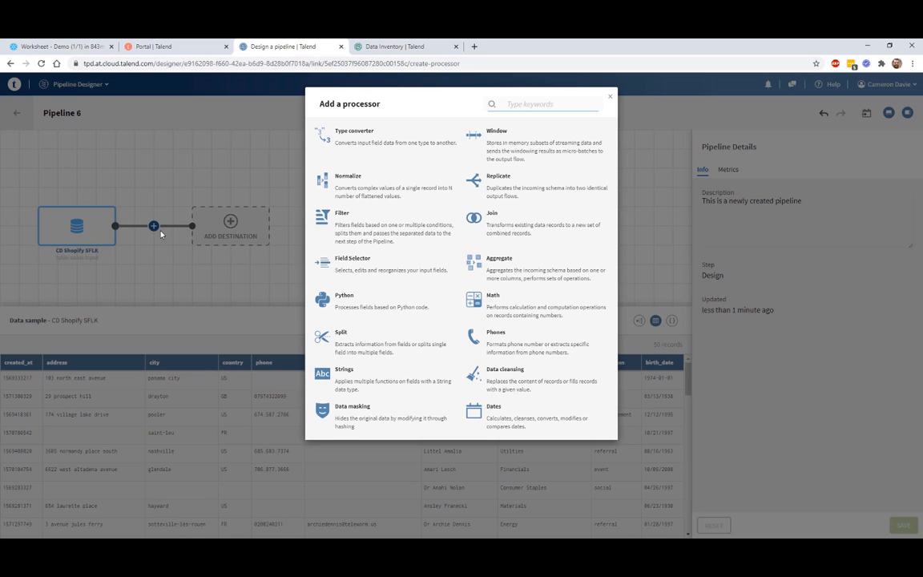
# Step: Add and save a Split 1 step extracting name parts from the .full_name field
pyautogui.click(336, 339)
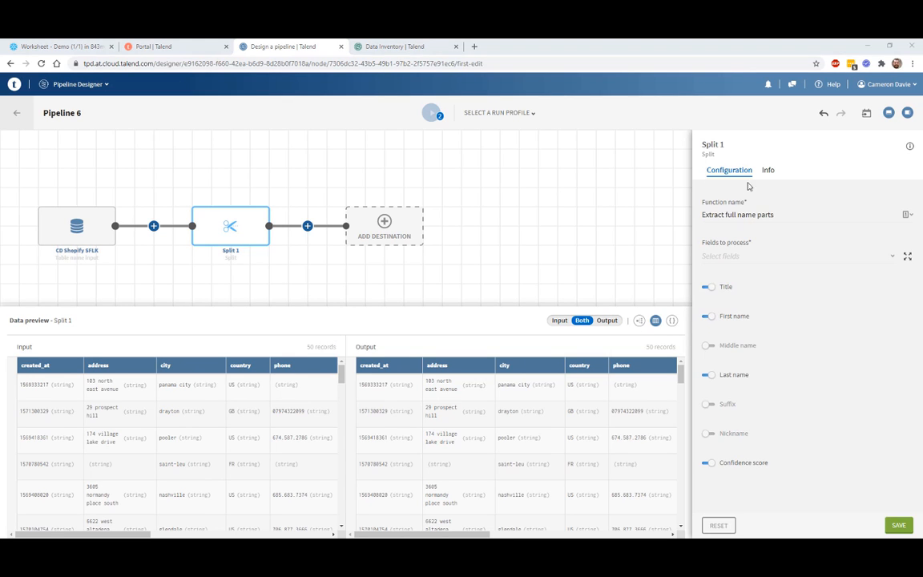
pyautogui.click(738, 255)
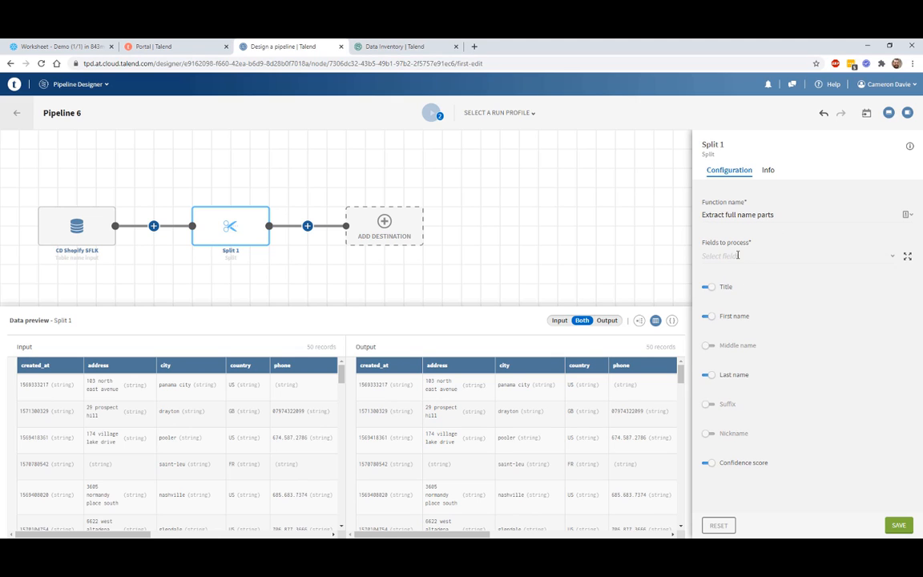
pyautogui.scroll(-3, 745, 289)
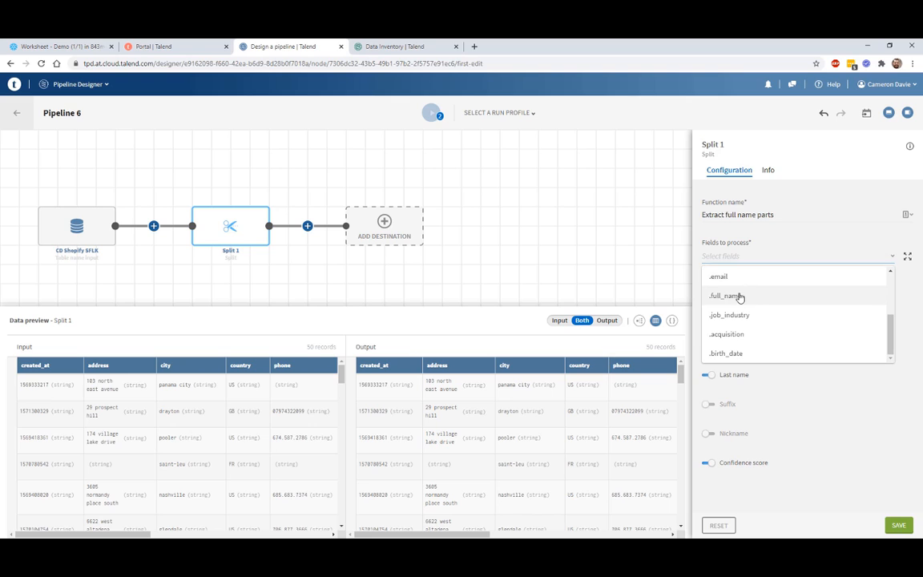
pyautogui.click(738, 297)
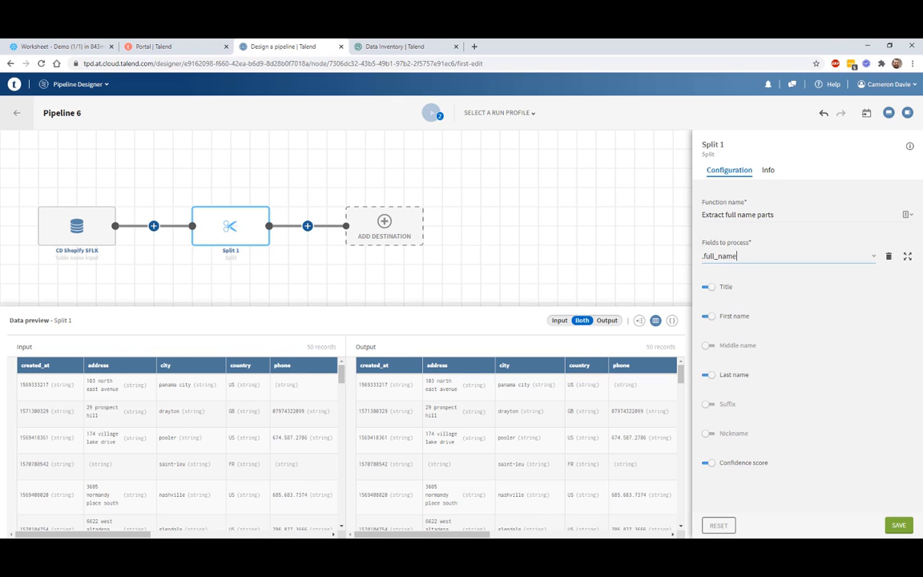
pyautogui.click(901, 527)
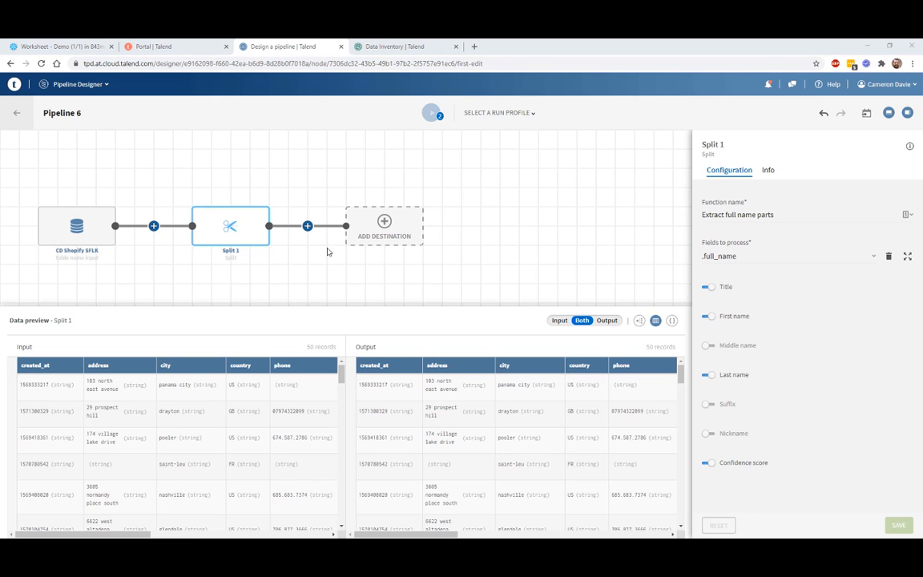
pyautogui.click(308, 226)
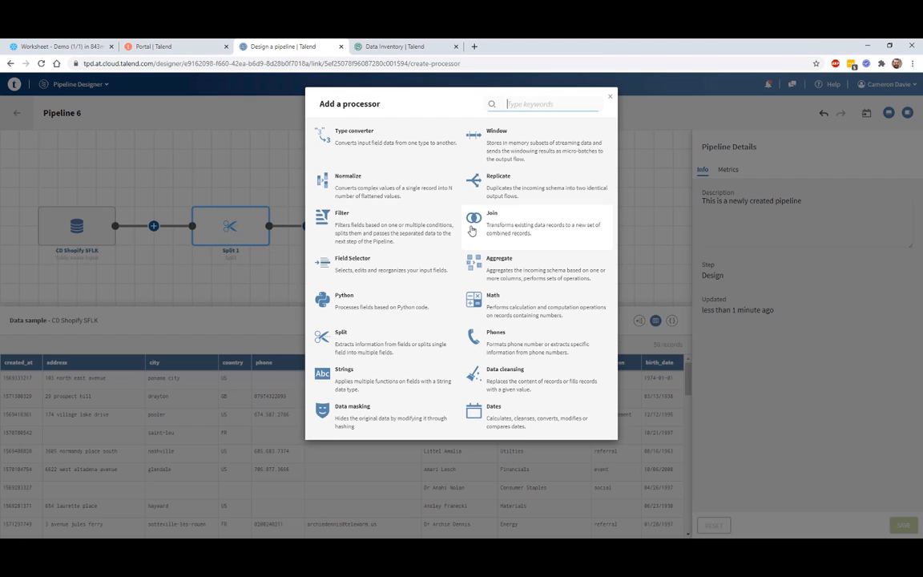
# Step: Add and save a Strings 1 step converting .full_name_last_name to upper case
pyautogui.click(342, 376)
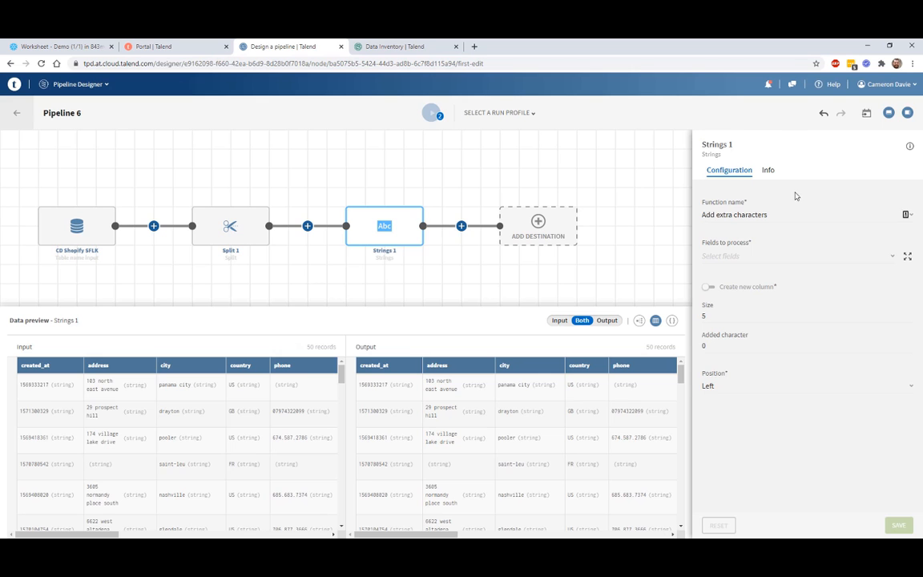
pyautogui.click(741, 215)
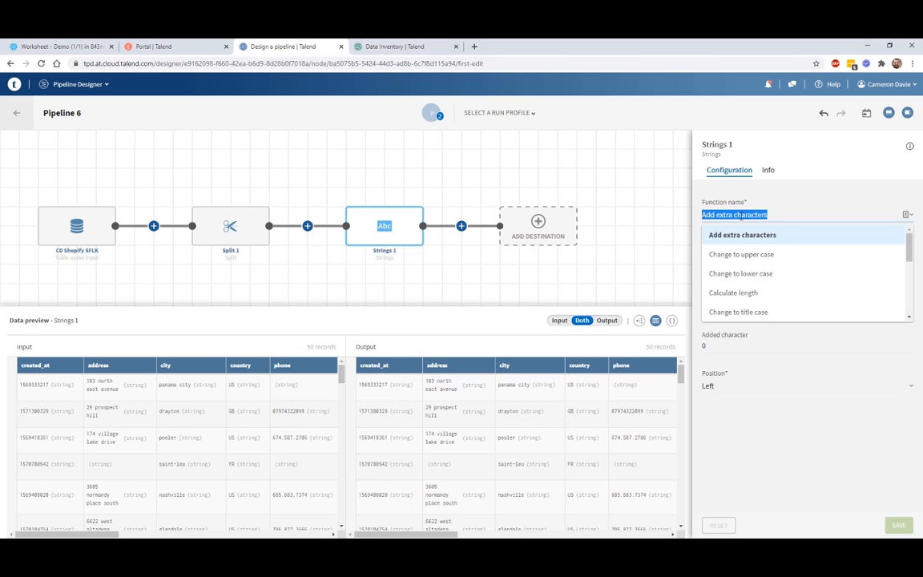
pyautogui.click(742, 255)
pyautogui.click(739, 257)
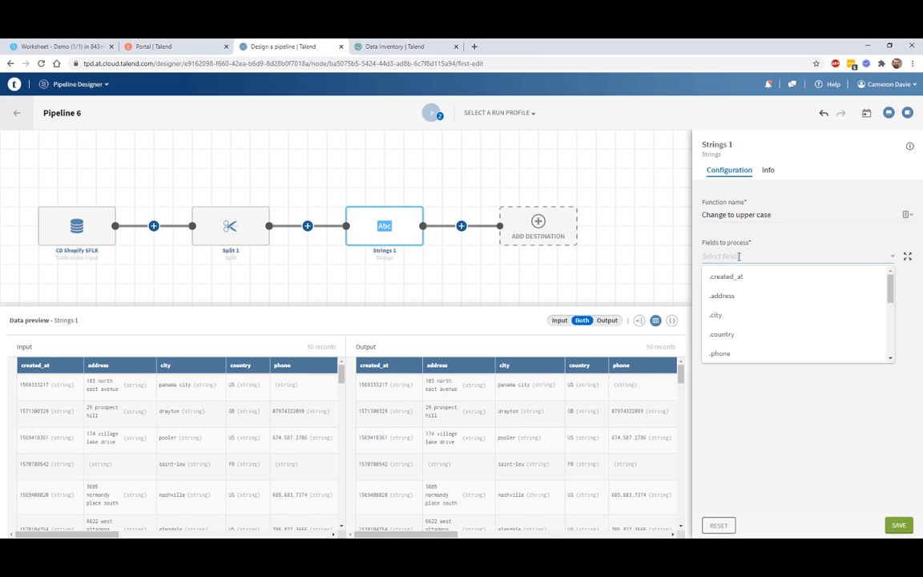
pyautogui.scroll(-5, 773, 290)
pyautogui.scroll(-2, 773, 290)
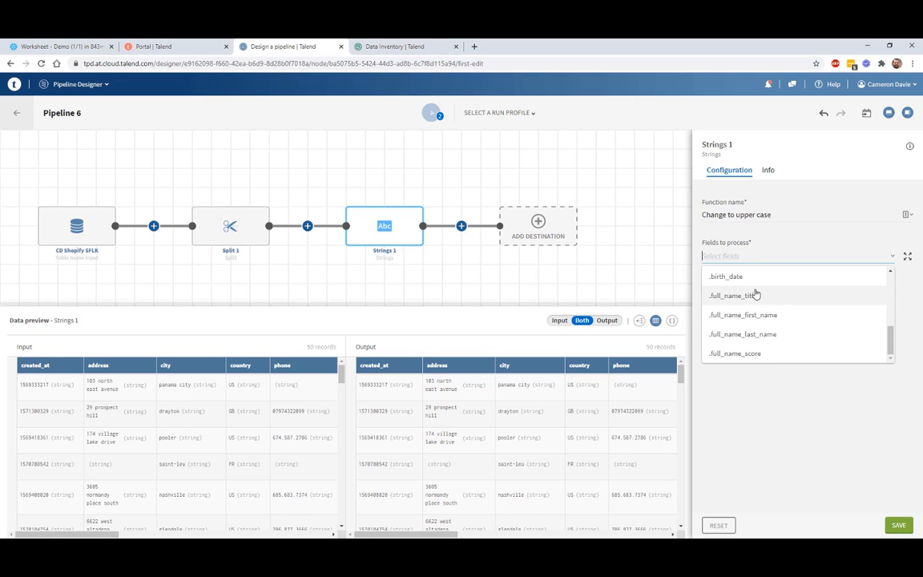
pyautogui.click(757, 334)
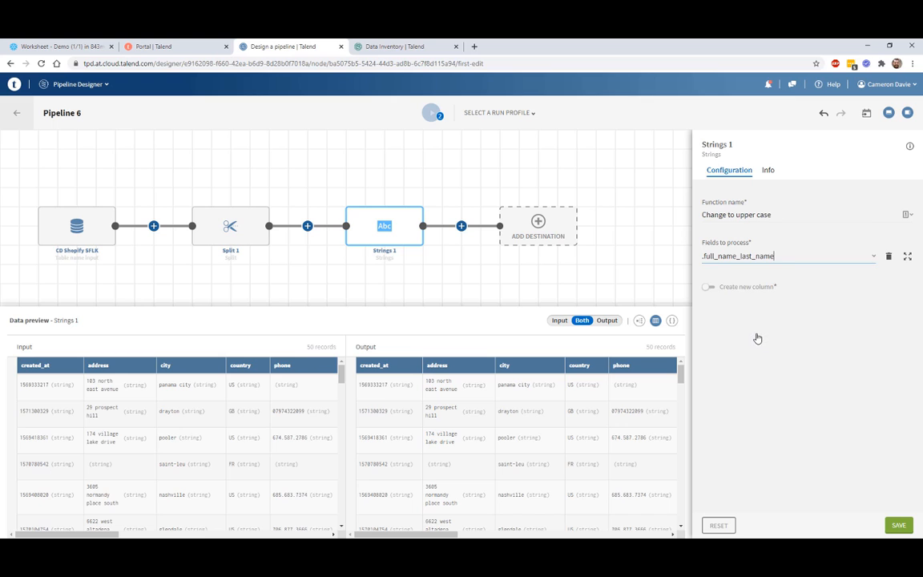
pyautogui.click(900, 525)
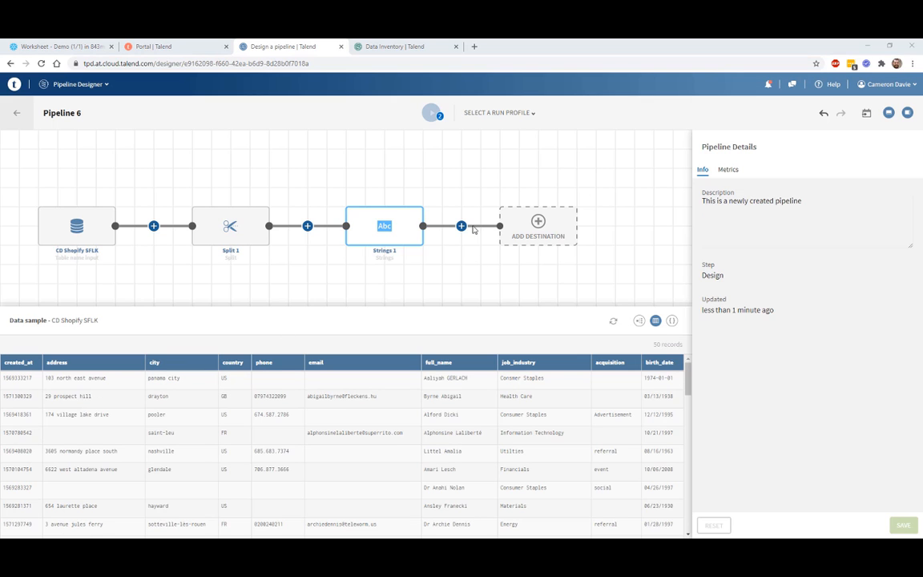
pyautogui.click(463, 226)
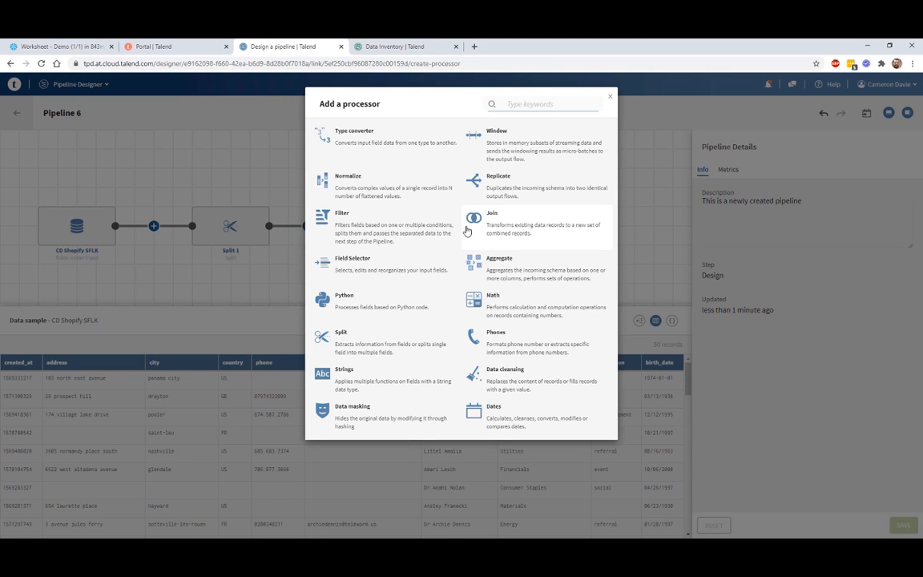
# Step: Add a Join 1 step left-outer-joining CD Legacy CRM on .full_name_last_name = .last_name
pyautogui.click(485, 218)
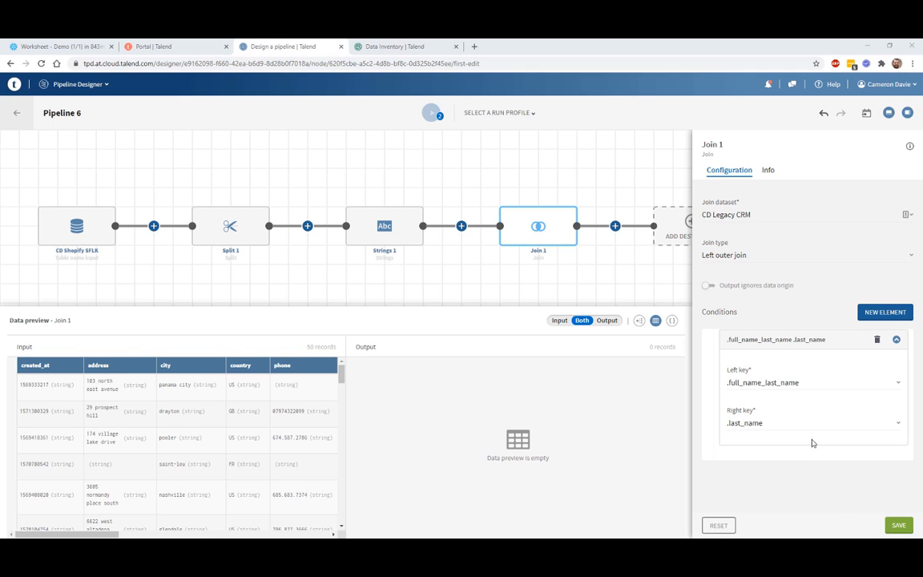
pyautogui.click(897, 530)
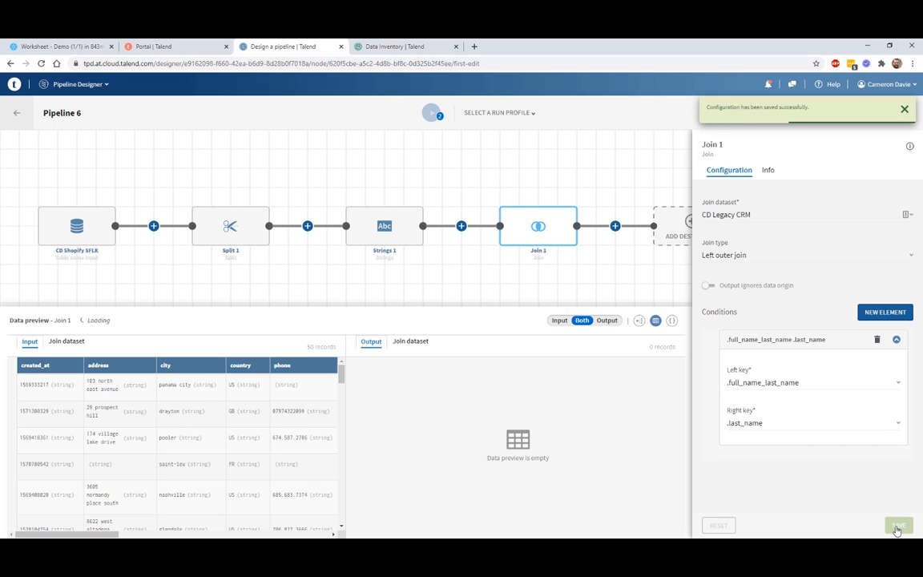
pyautogui.click(615, 227)
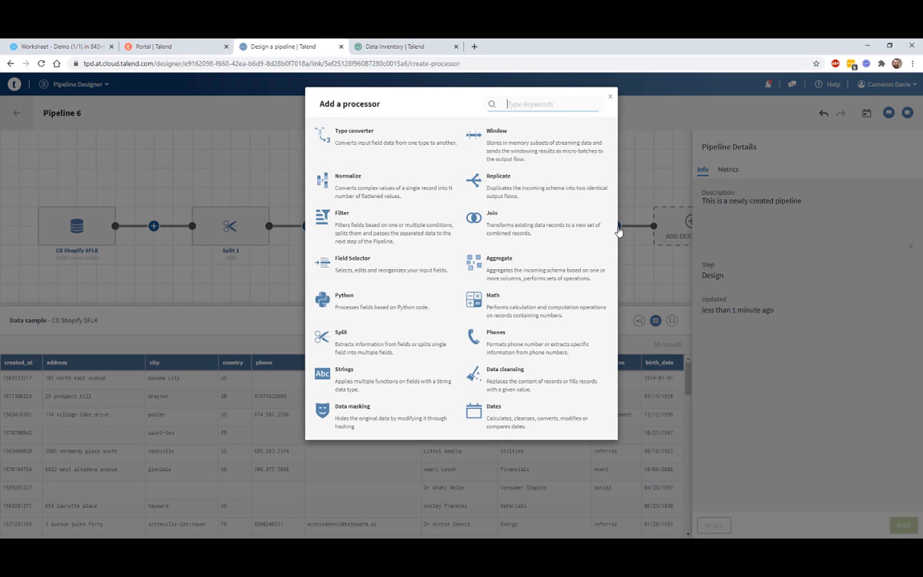
# Step: Add a Python 1 step copying the CRM record's email, amount and country fields
pyautogui.click(359, 304)
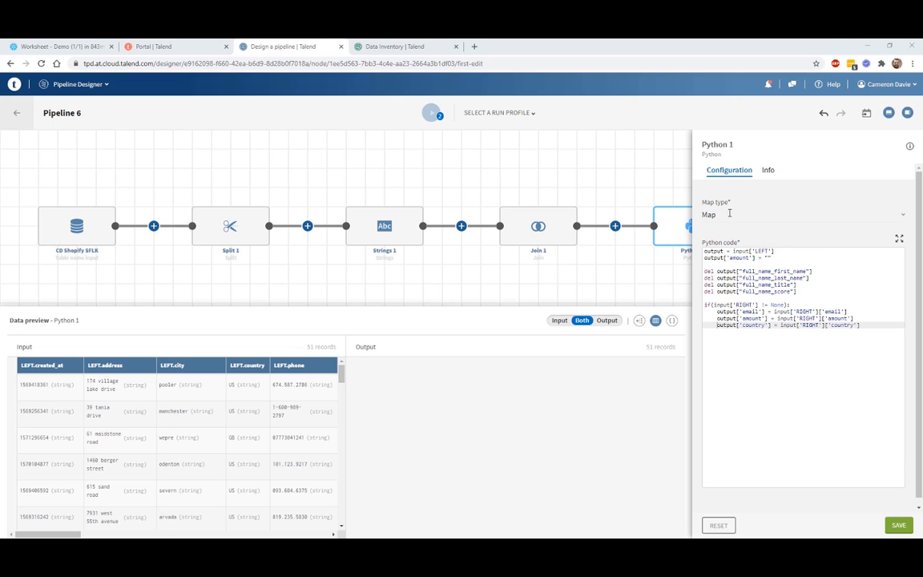
pyautogui.click(898, 525)
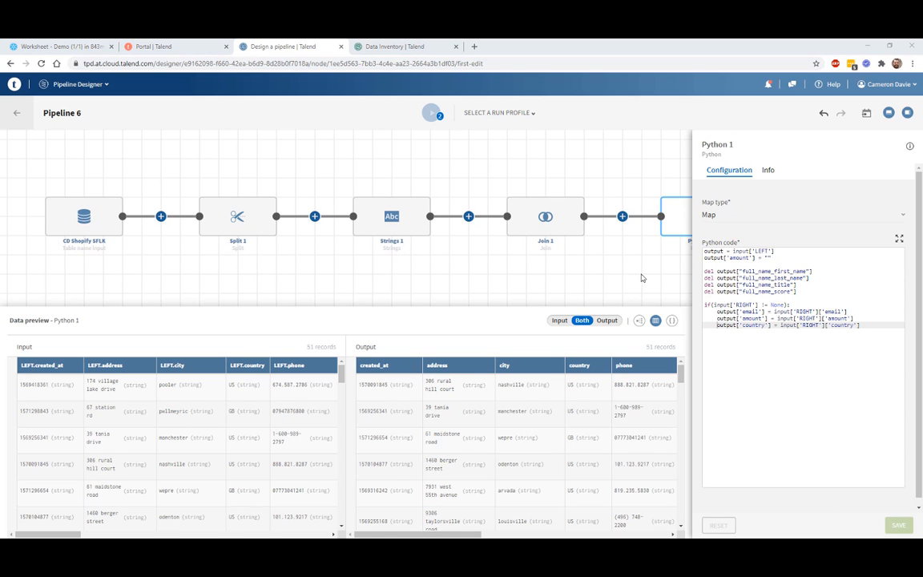
pyautogui.moveTo(641, 274); pyautogui.dragTo(298, 274)
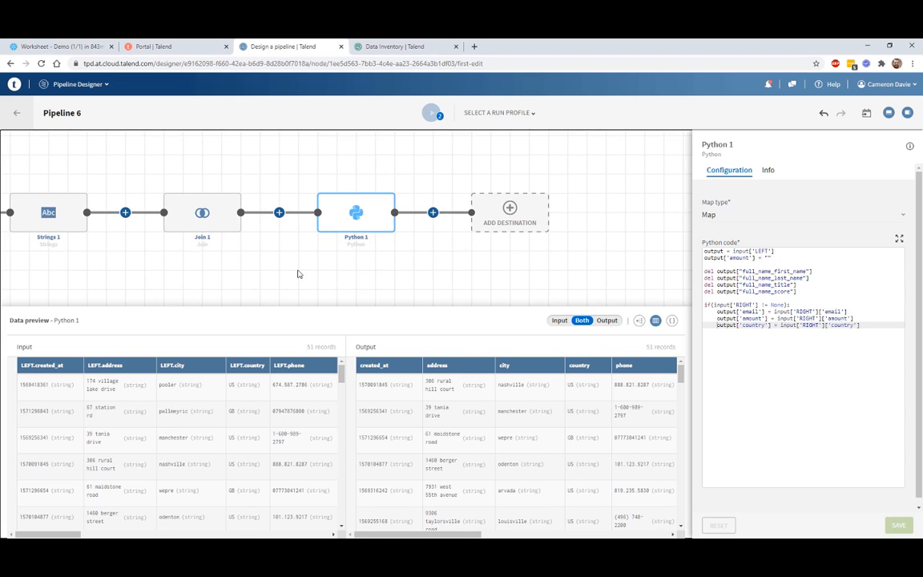
pyautogui.click(432, 212)
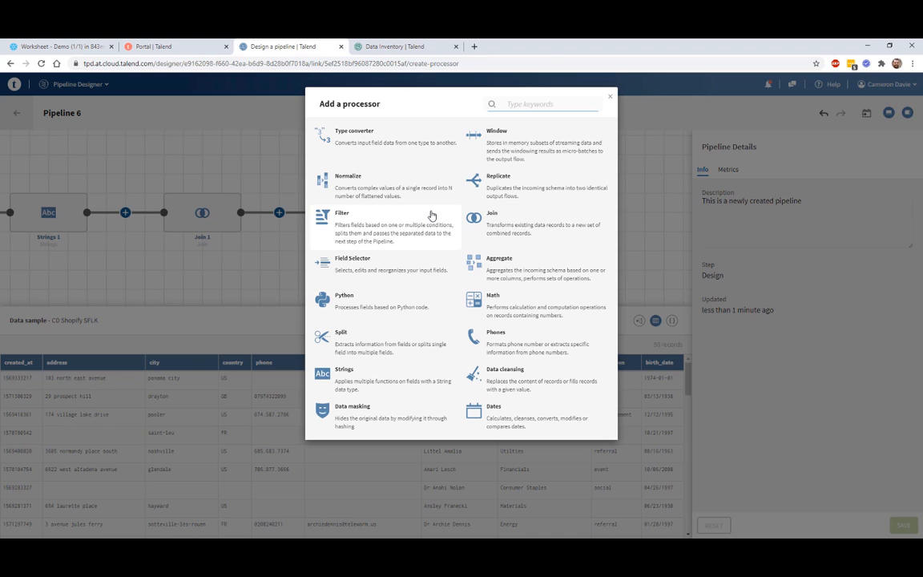
# Step: Add a Data cleansing step filling empty .acquisition cells with the text 'Organic'
pyautogui.click(513, 383)
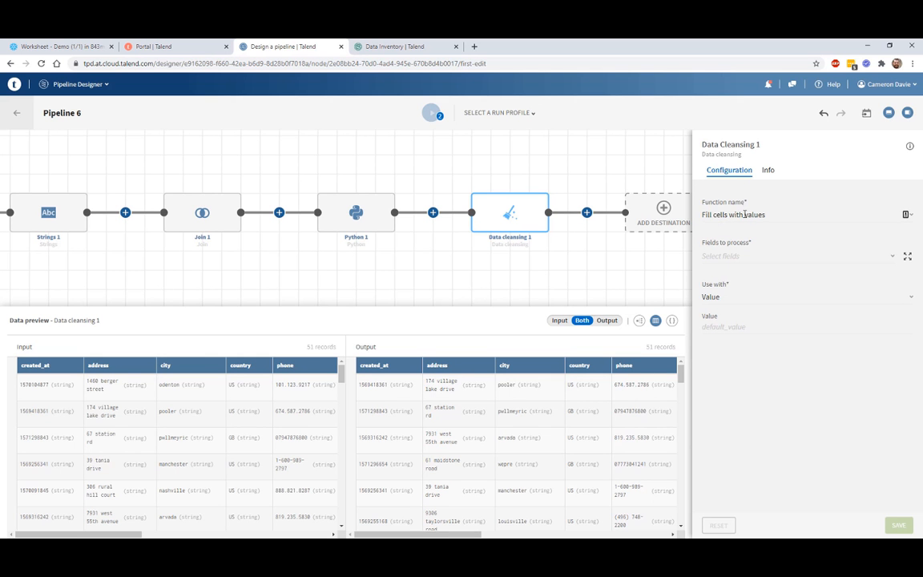
pyautogui.click(746, 215)
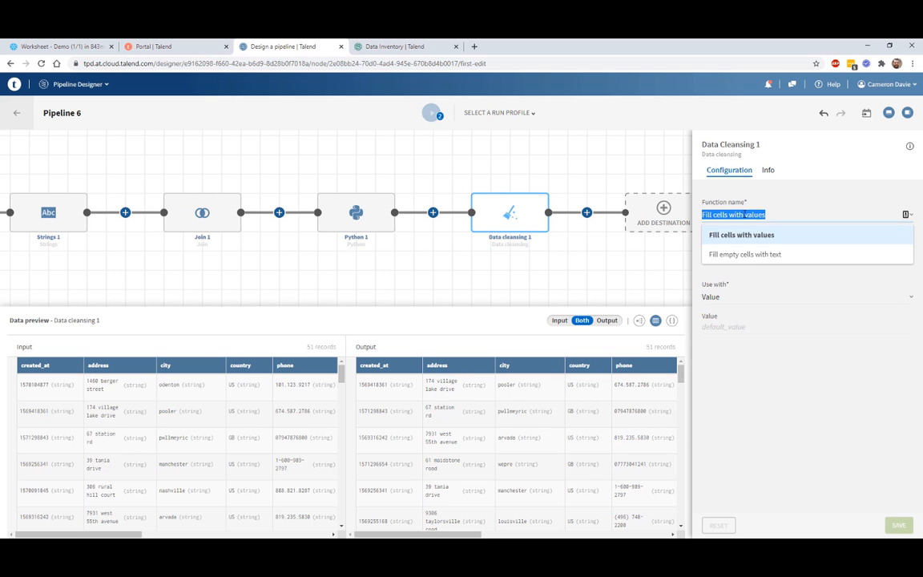
pyautogui.click(750, 255)
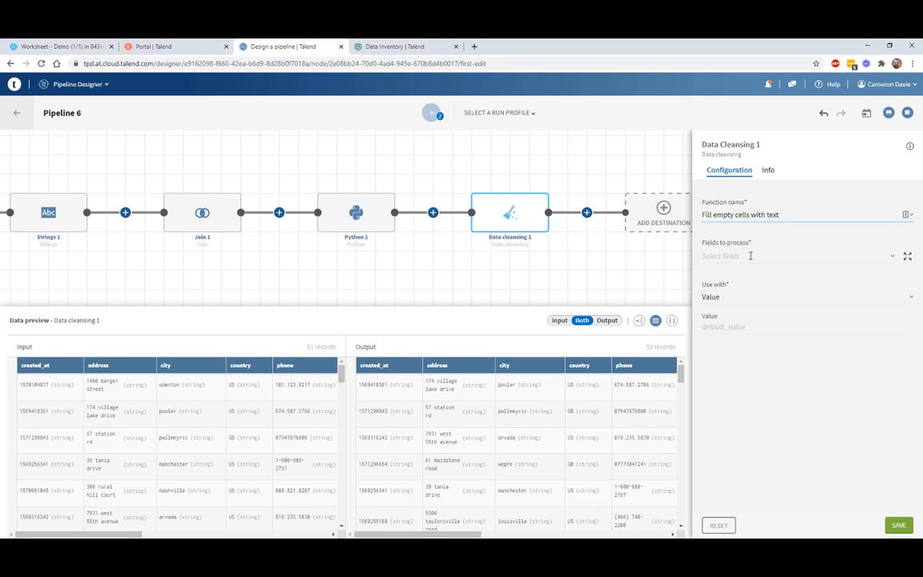
pyautogui.click(736, 257)
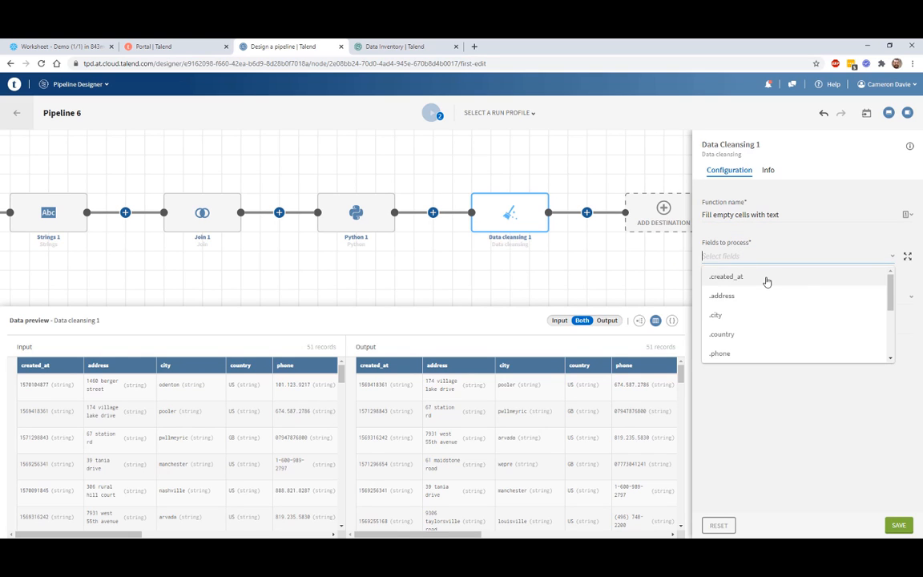
pyautogui.scroll(-5, 777, 293)
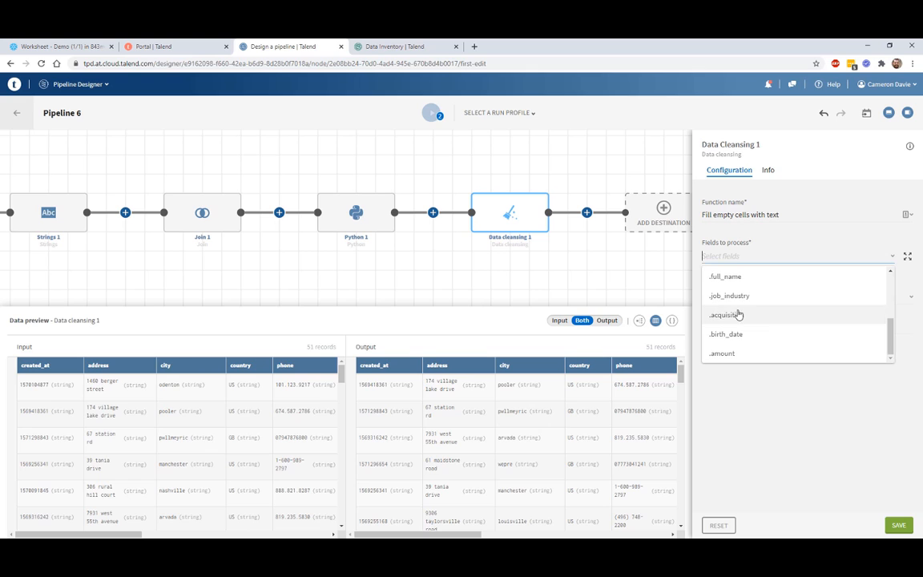
pyautogui.click(737, 313)
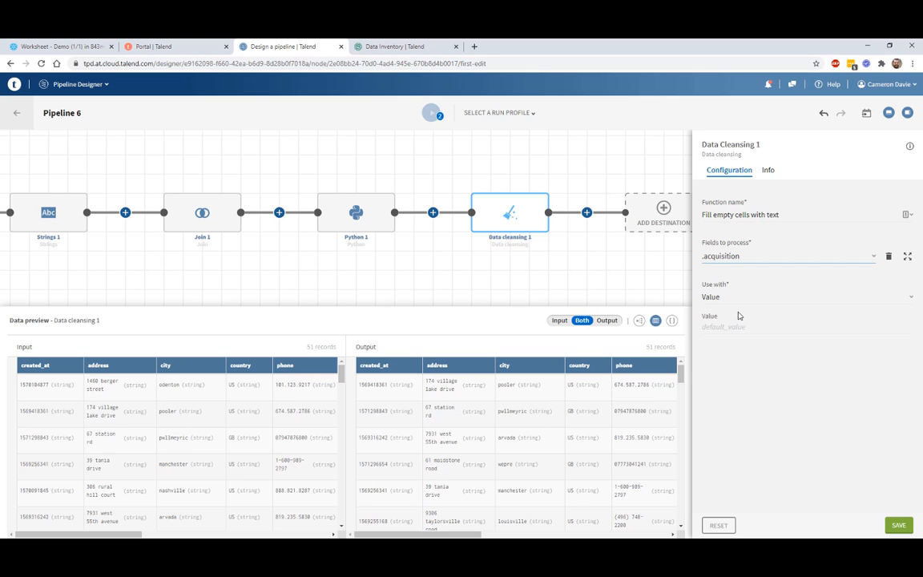
pyautogui.click(747, 325)
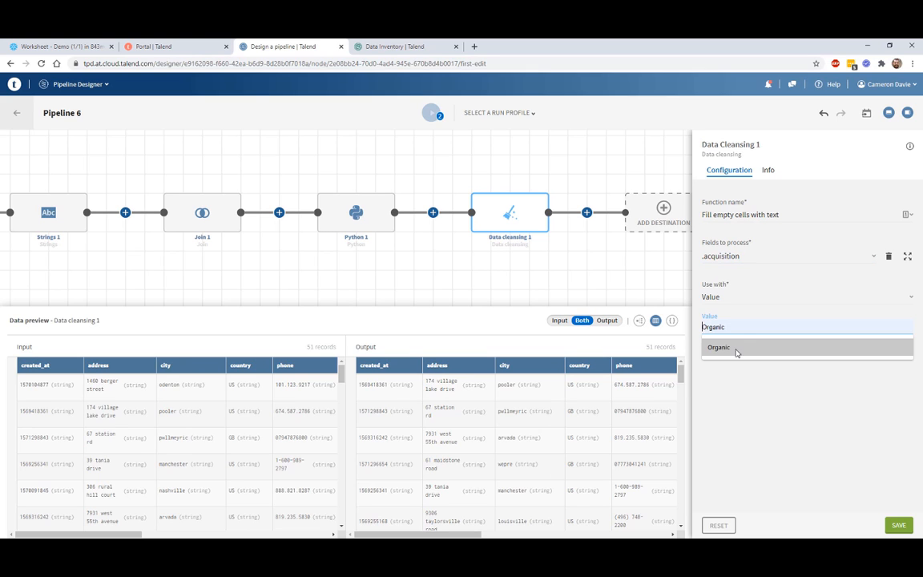
pyautogui.click(736, 351)
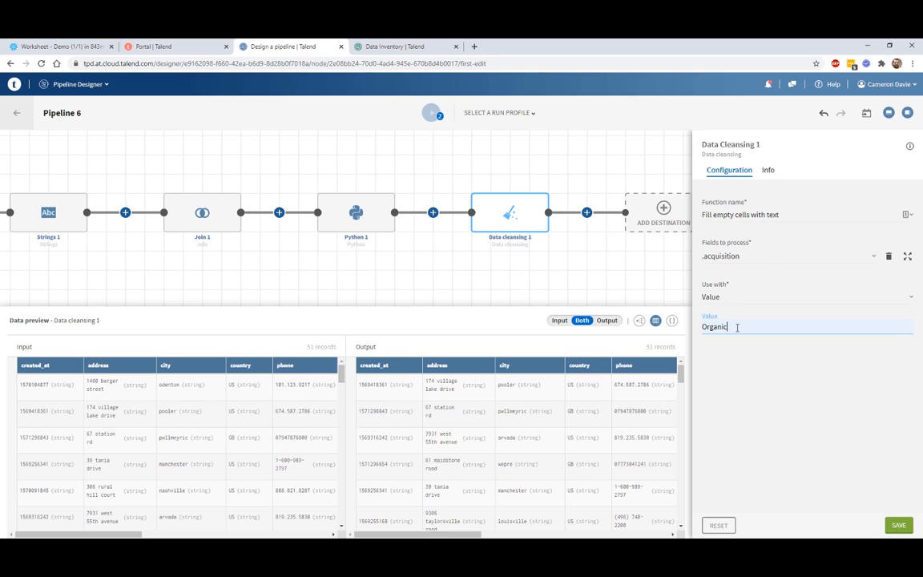
pyautogui.click(898, 525)
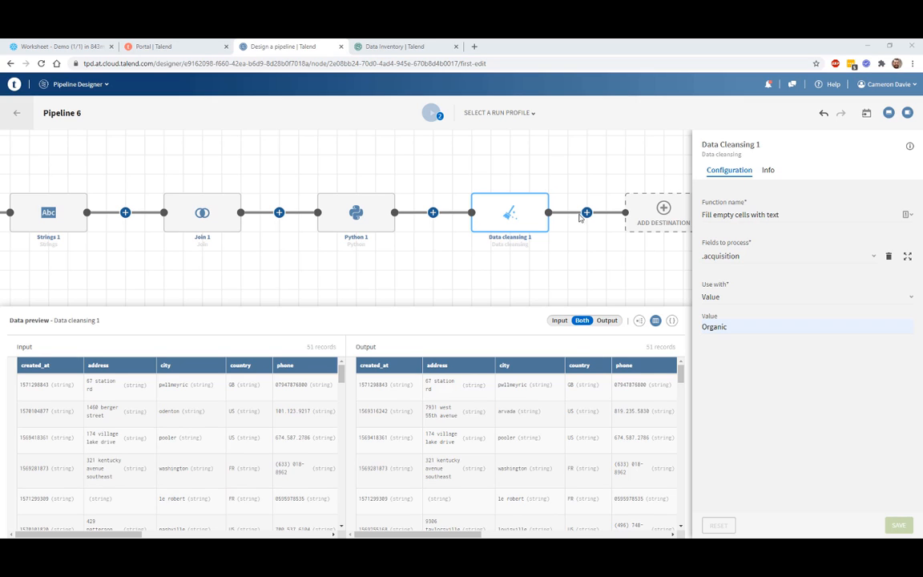
# Step: Start a new destination dataset named 'CD SNOWFLAKE OUTPUT'
pyautogui.click(664, 212)
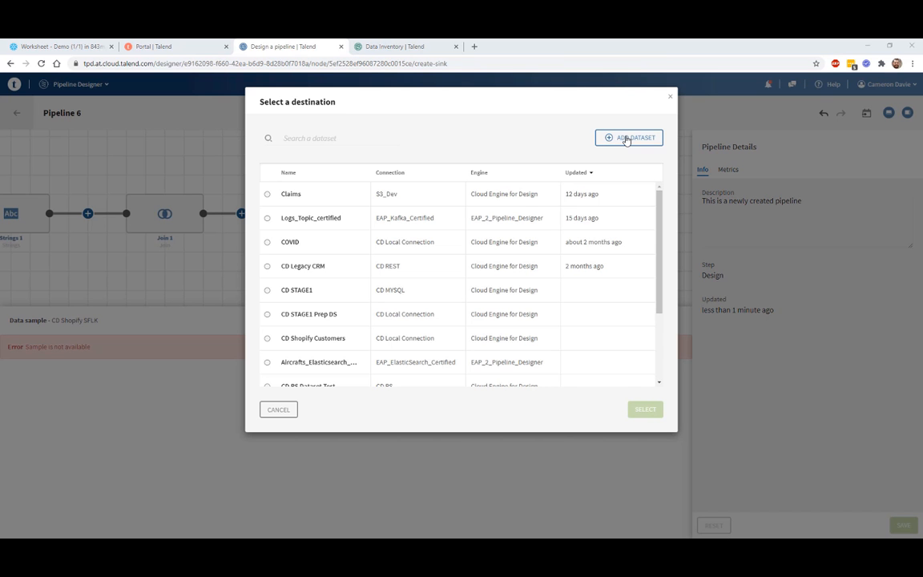
pyautogui.click(628, 138)
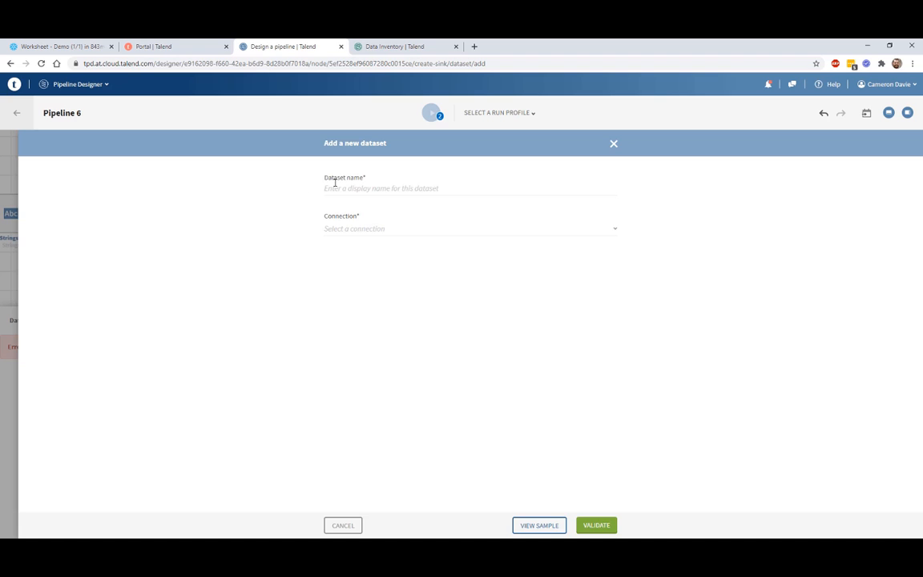
pyautogui.click(346, 184)
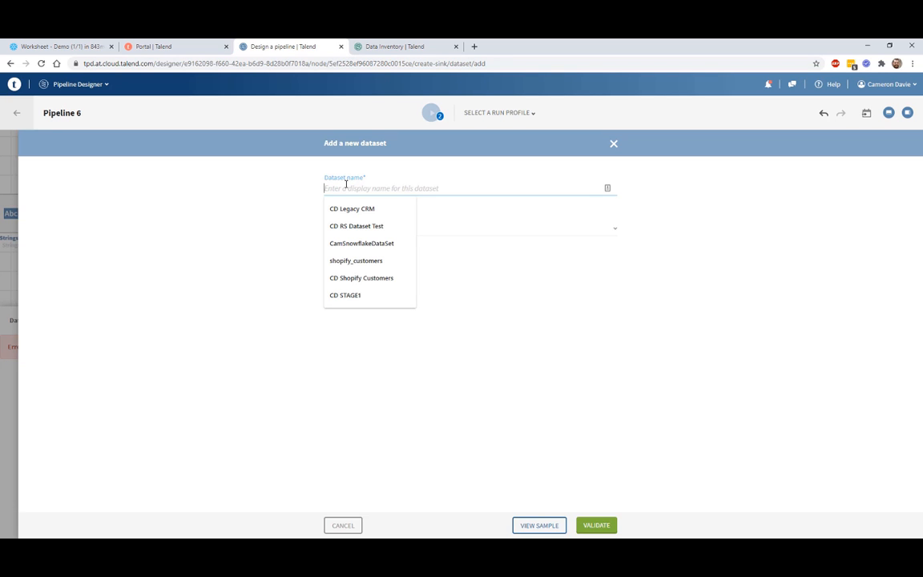
pyautogui.write('CD')
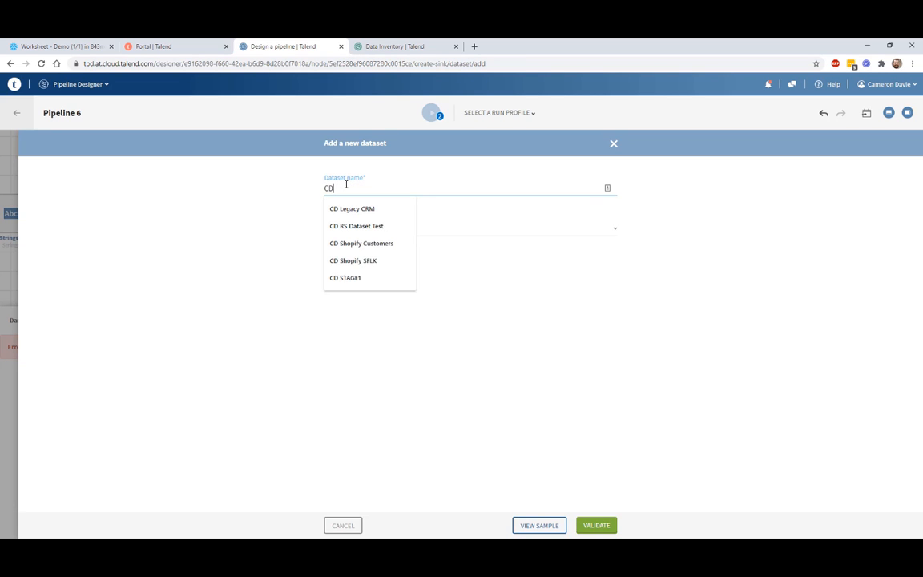
pyautogui.write(' SNOWFLAKE ')
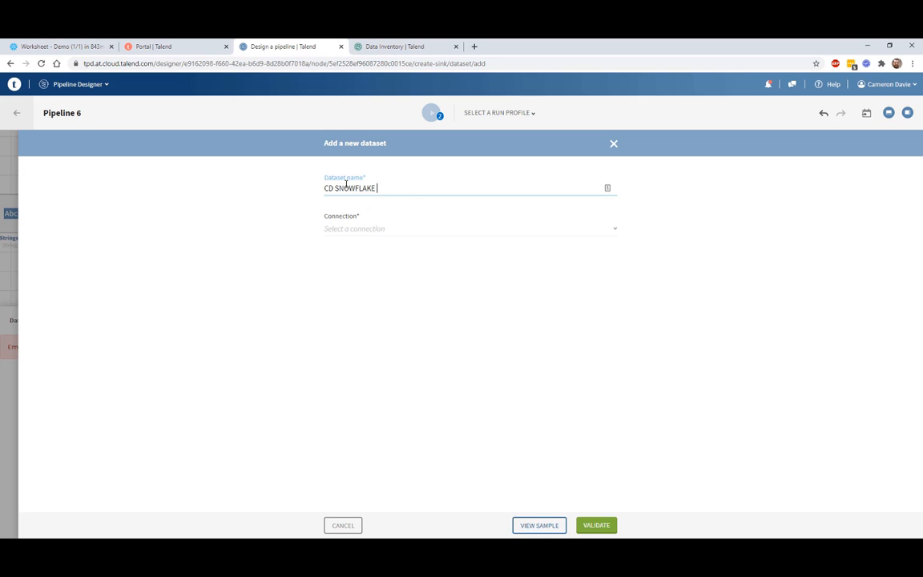
pyautogui.write('OUTPUT')
# Step: Point the dataset at table CD_SHOPIFY_OUT through the CD SNOWFLAKE connection
pyautogui.click(391, 228)
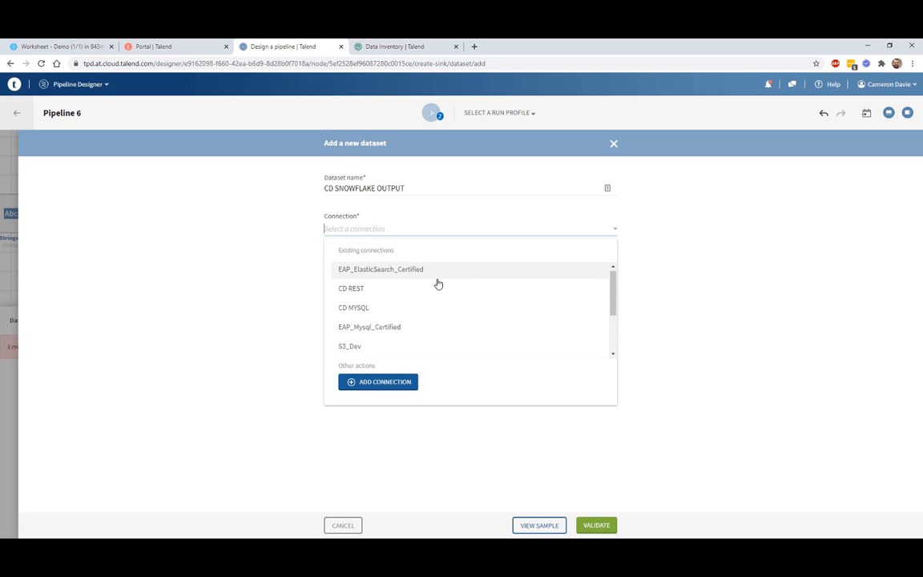
pyautogui.scroll(-2, 439, 284)
pyautogui.click(350, 330)
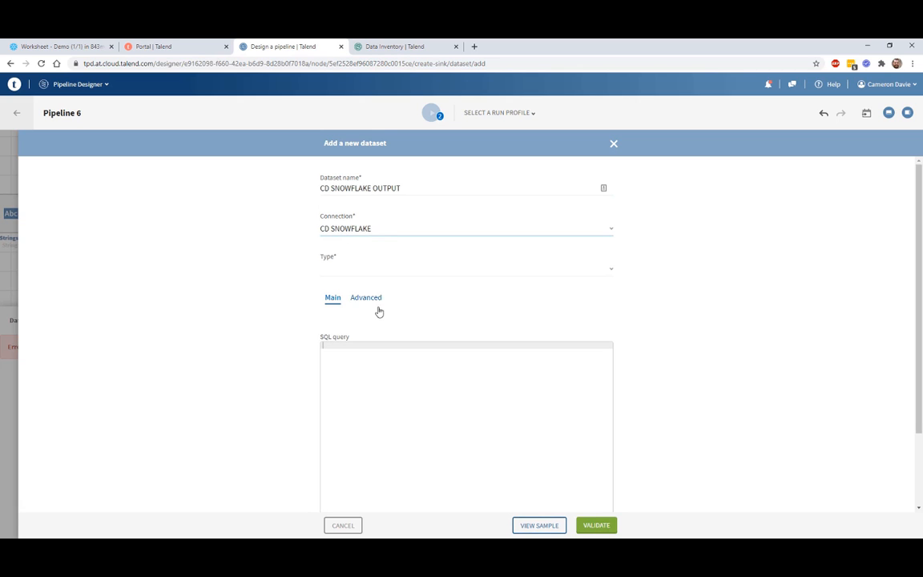
pyautogui.click(350, 268)
pyautogui.click(353, 310)
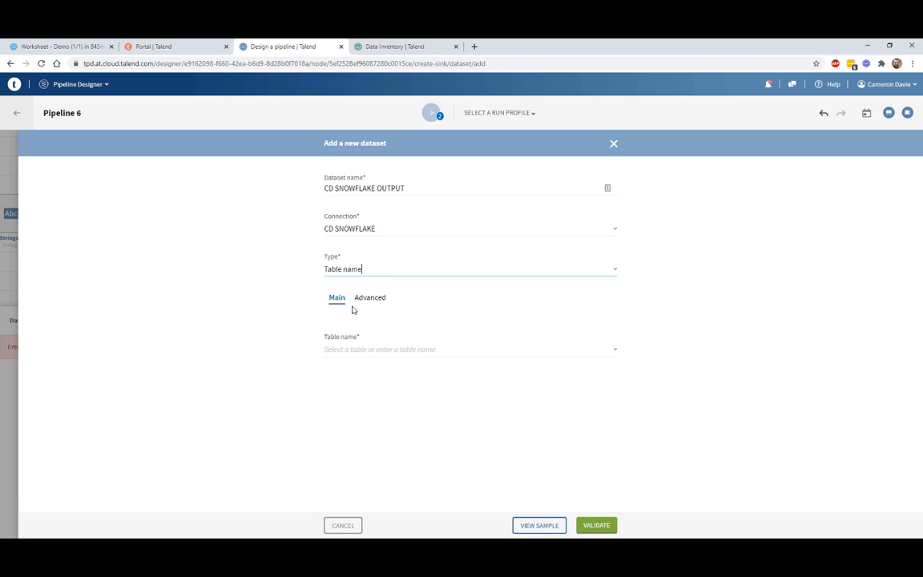
pyautogui.click(355, 350)
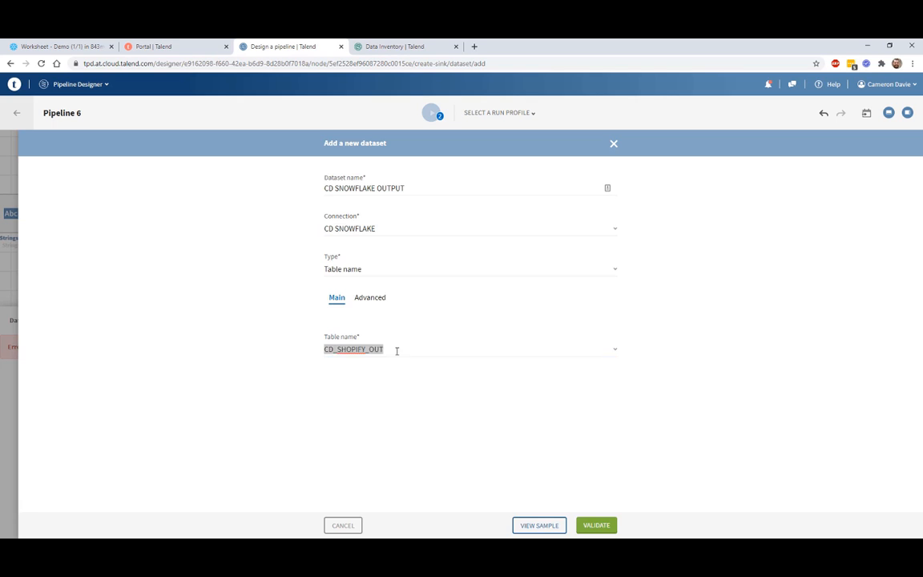
pyautogui.click(398, 350)
pyautogui.click(257, 367)
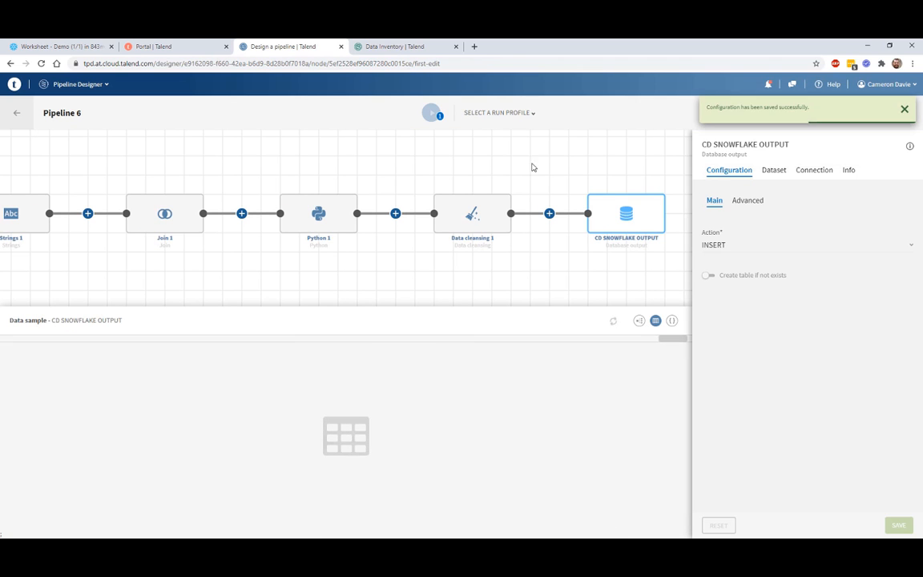
# Step: Enable 'Create table if not exists' on the CD SNOWFLAKE OUTPUT destination
pyautogui.click(720, 280)
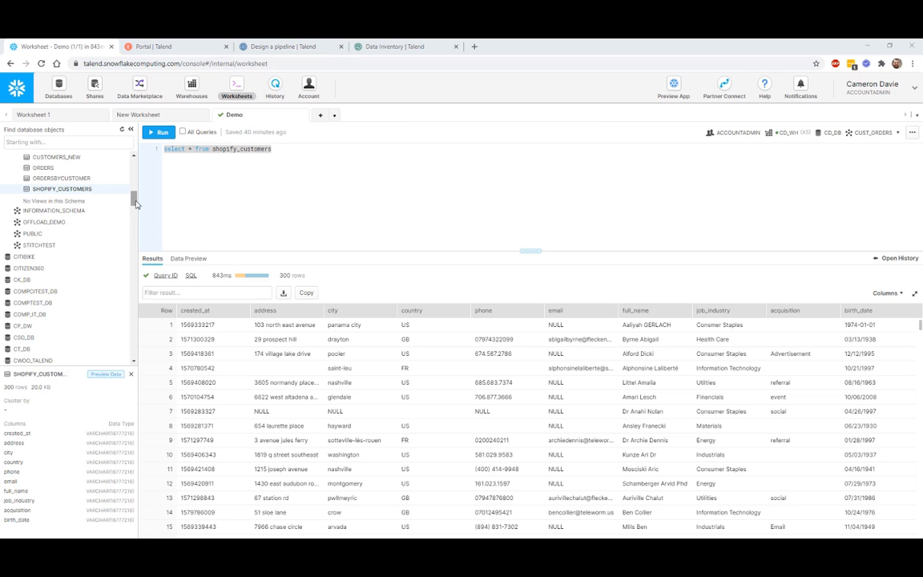
# Step: Preview the 411 rows of the CD_SHOPIFY_OUT table from Snowflake's object browser
pyautogui.moveTo(135, 202); pyautogui.dragTo(134, 200)
pyautogui.scroll(2, 96, 192)
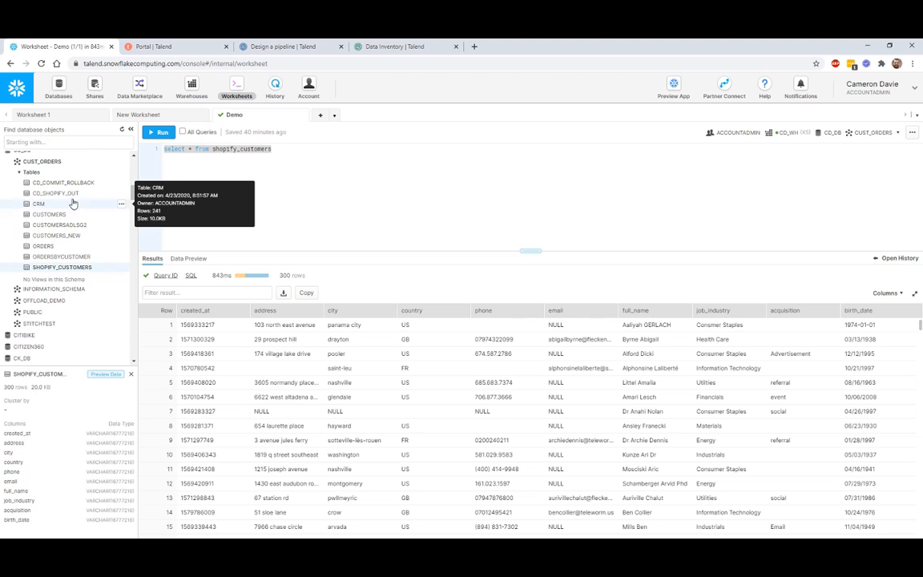
pyautogui.click(64, 197)
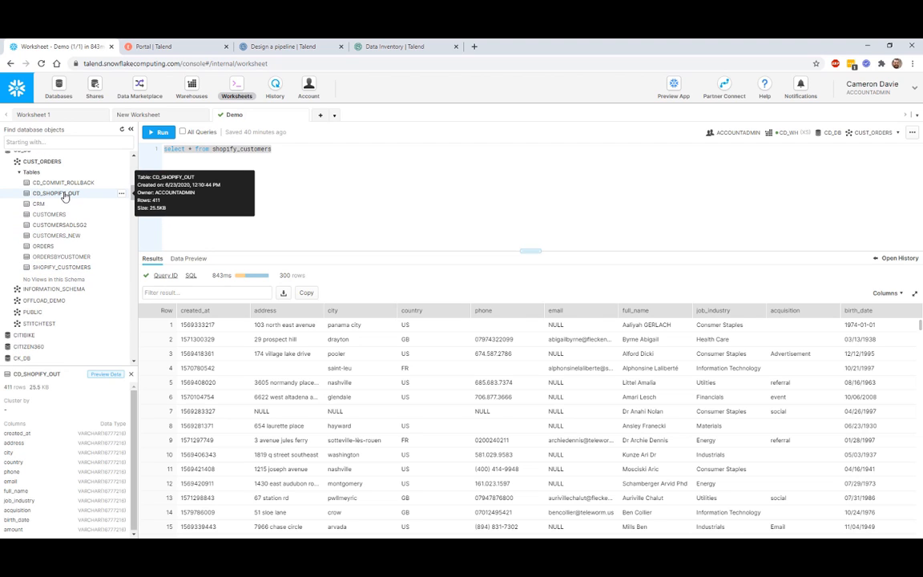
pyautogui.click(121, 193)
pyautogui.click(103, 207)
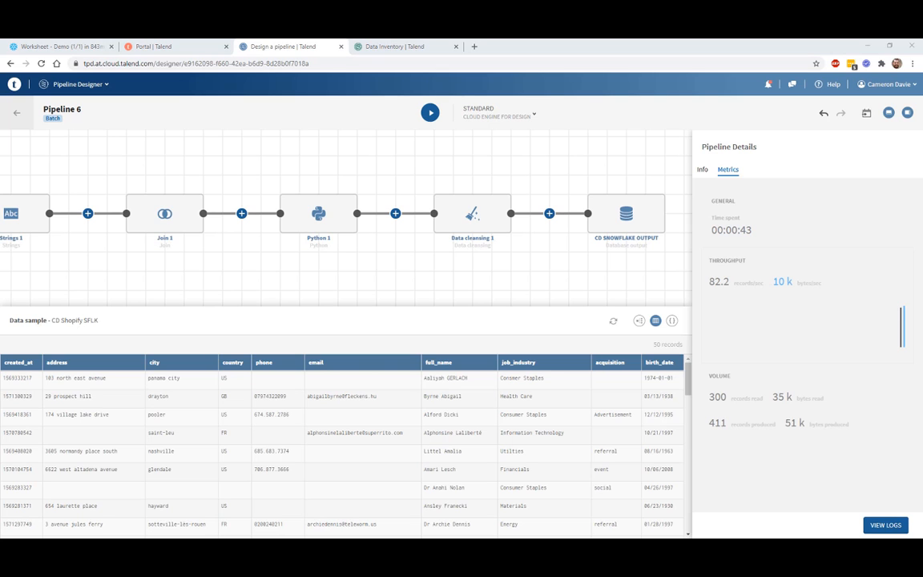
# Step: Switch to the Data Inventory Datasets list in the other browser tab
pyautogui.click(380, 47)
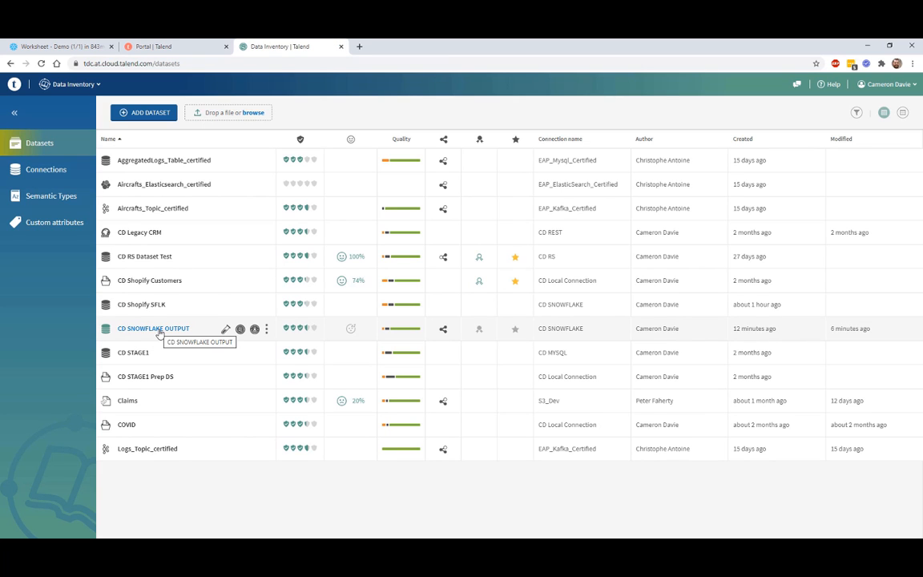
# Step: Open the CD SNOWFLAKE OUTPUT dataset from the Datasets list
pyautogui.click(160, 331)
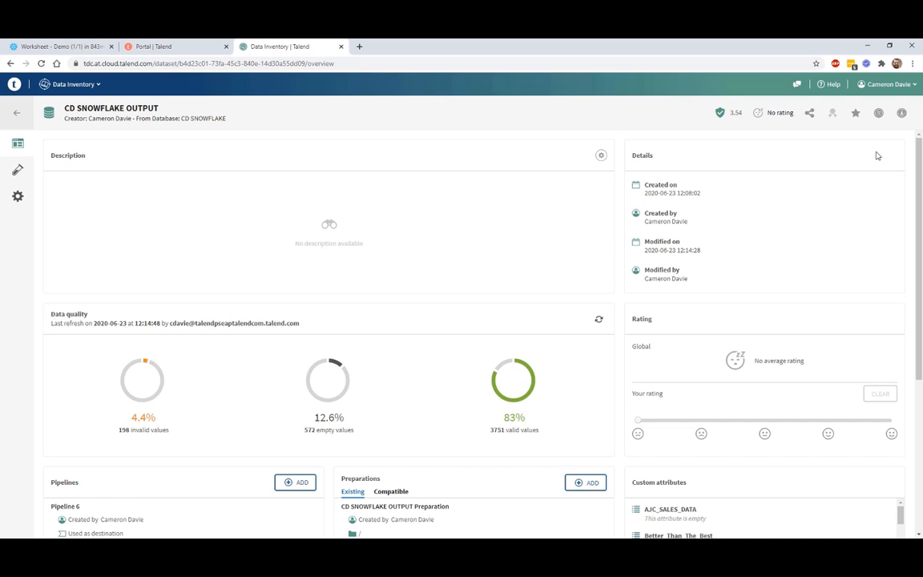
# Step: Add a new preparation from the CD SNOWFLAKE OUTPUT dataset's Preparations panel
pyautogui.click(902, 113)
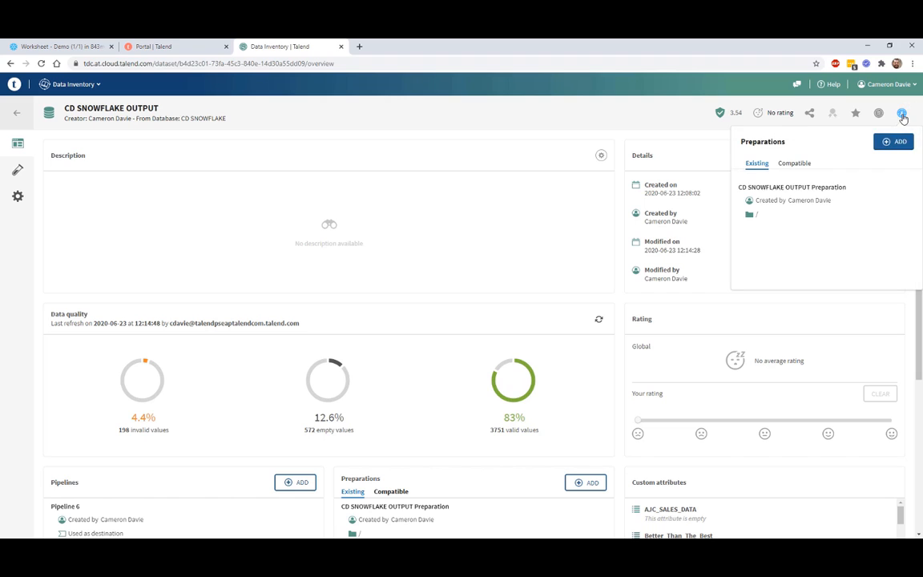
pyautogui.click(892, 143)
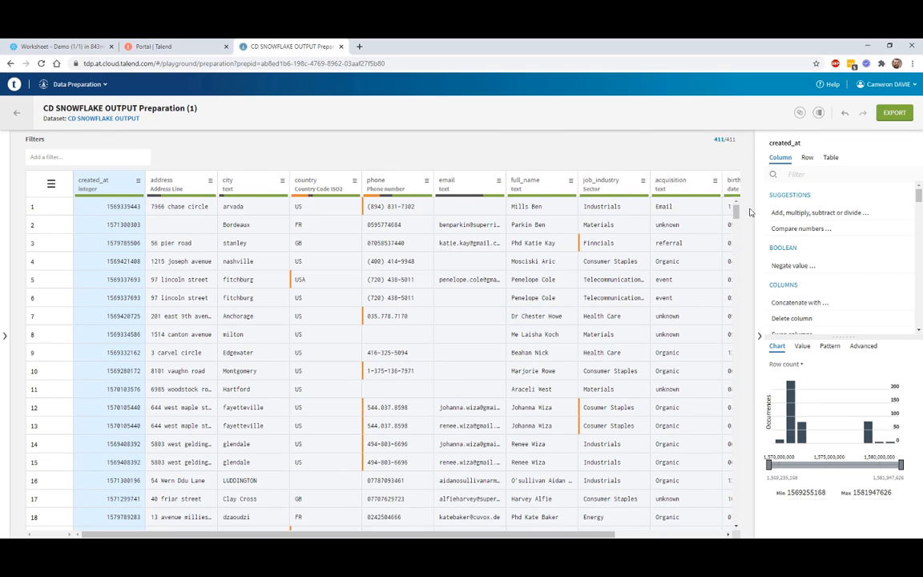
# Step: Apply the Remove duplicate rows table action, cutting 411 rows to 404
pyautogui.click(832, 159)
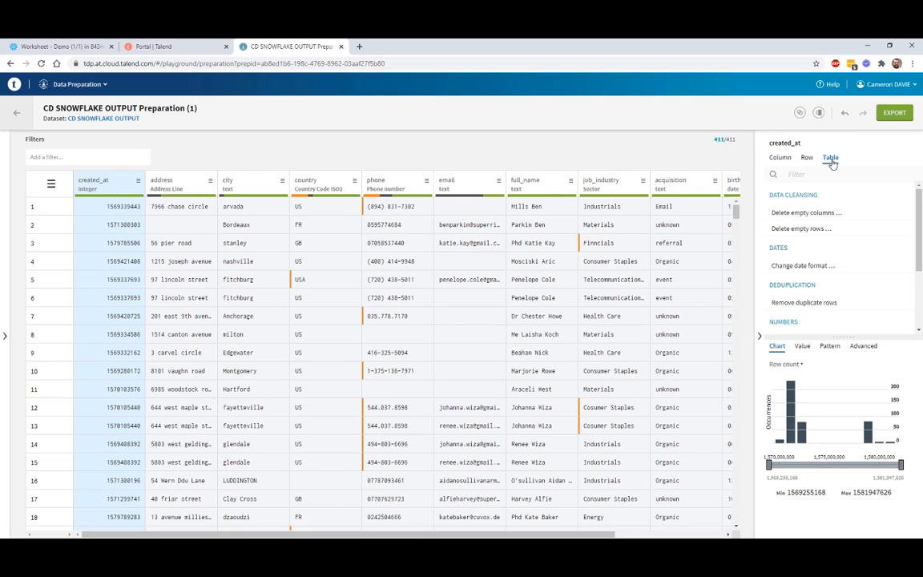
pyautogui.click(791, 303)
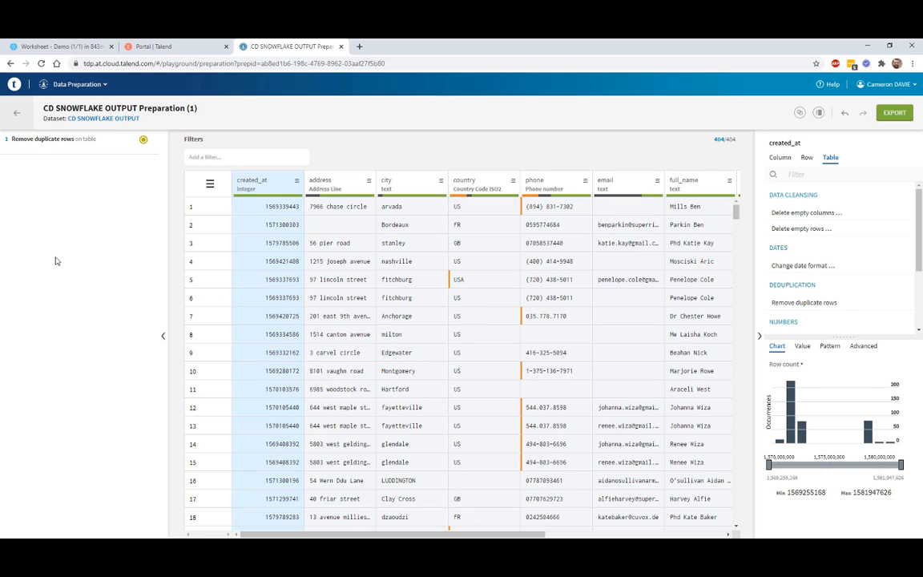
# Step: Convert the country column from ISO3 to ISO2 codes in place, turning USA into US
pyautogui.click(482, 187)
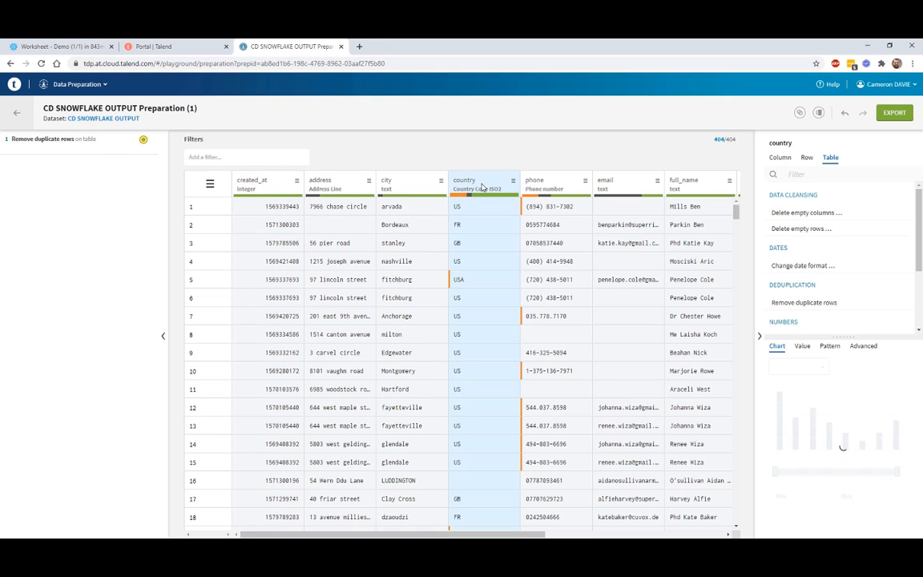
pyautogui.click(782, 158)
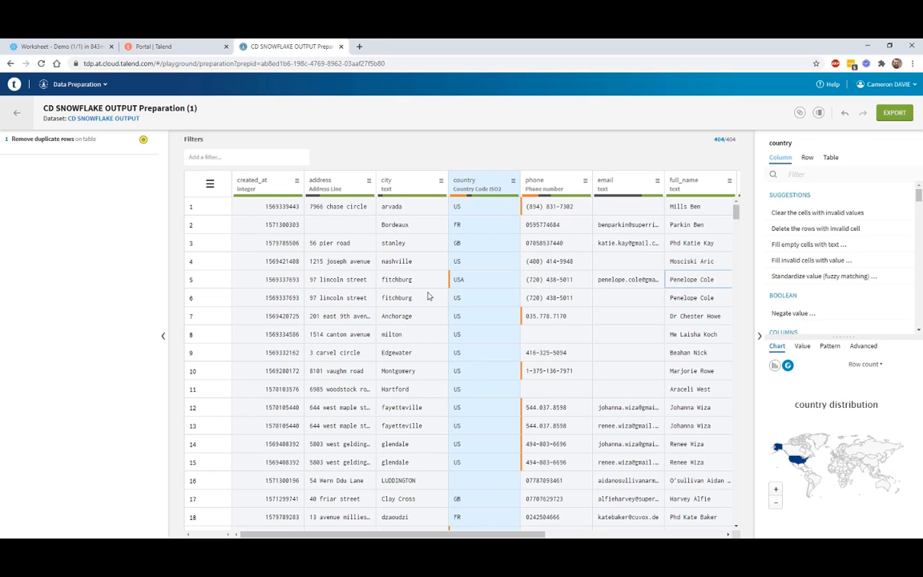
pyautogui.scroll(-1, 791, 256)
pyautogui.scroll(-3, 791, 256)
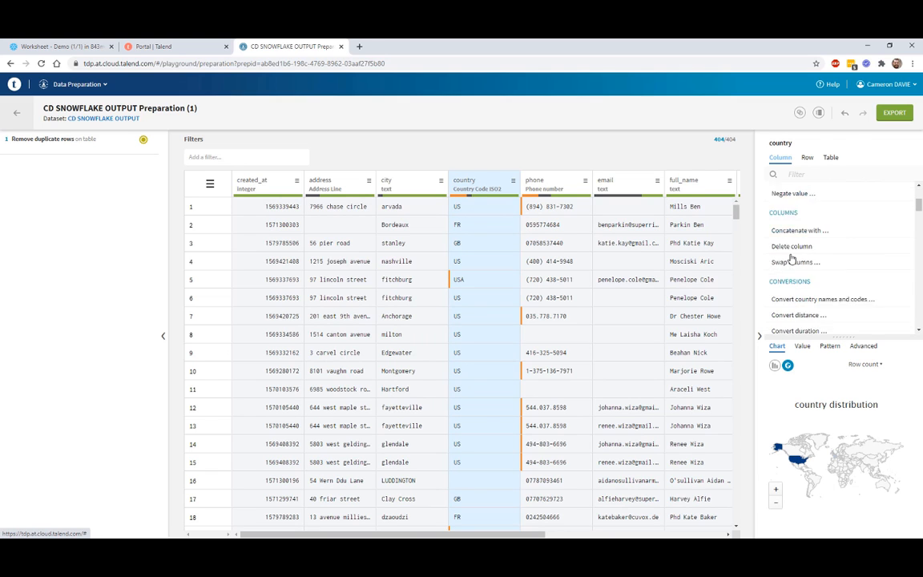
pyautogui.click(809, 275)
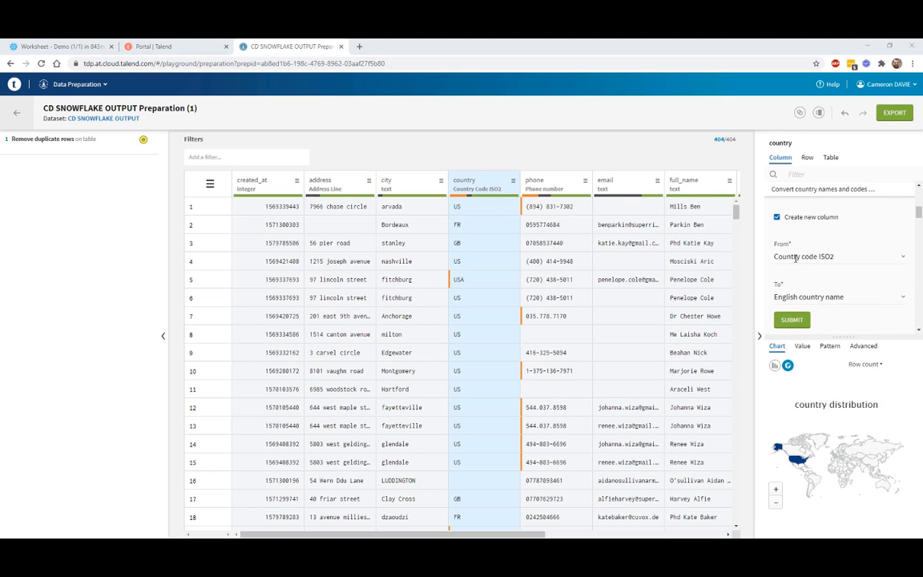
pyautogui.click(798, 256)
pyautogui.click(810, 315)
pyautogui.click(809, 296)
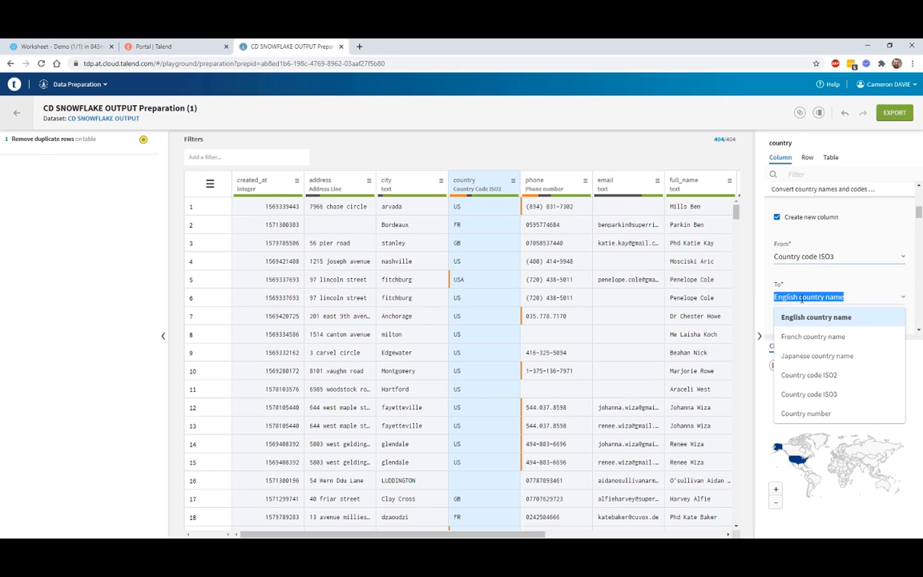
pyautogui.click(810, 375)
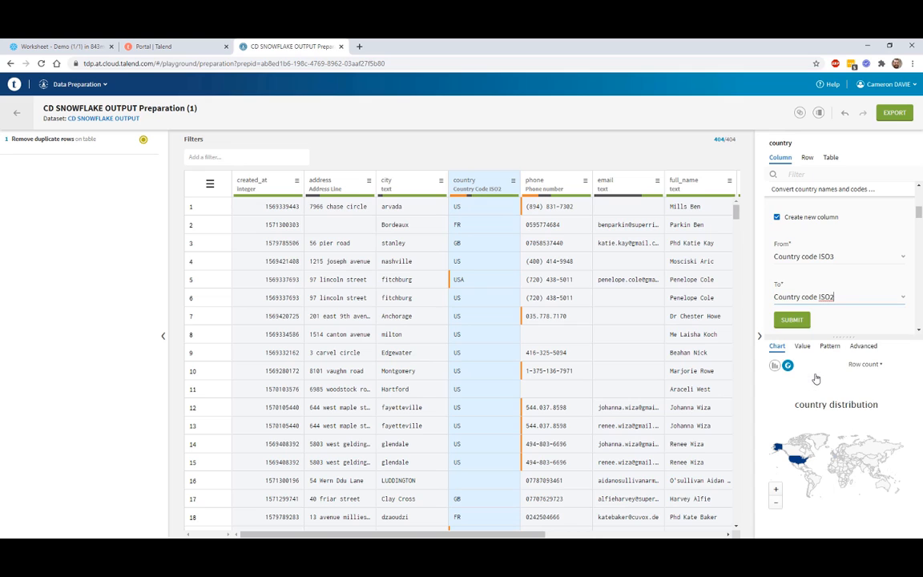
pyautogui.click(778, 217)
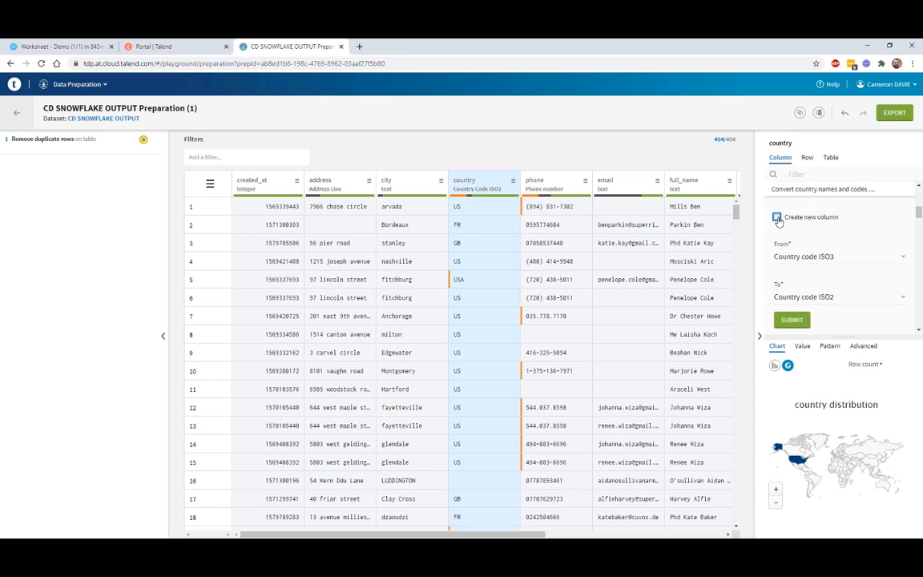
pyautogui.click(790, 321)
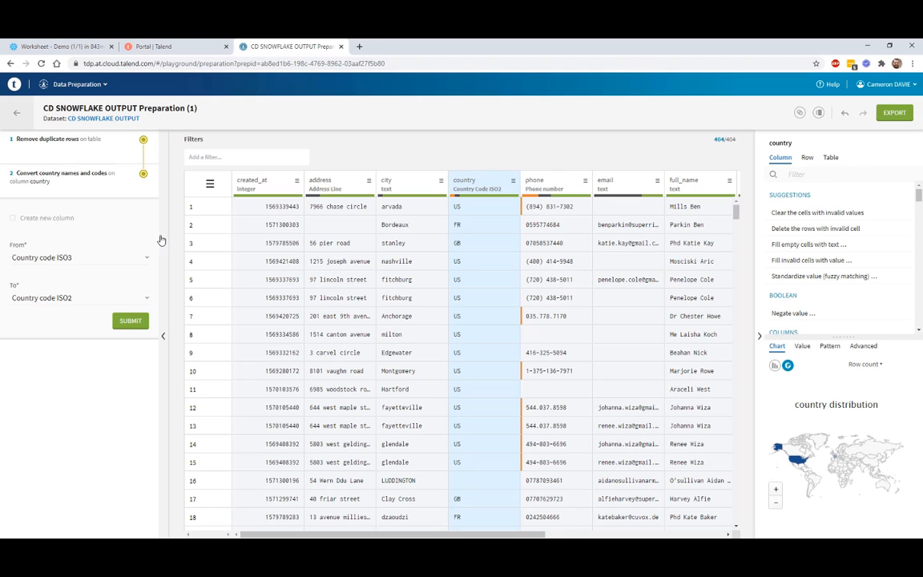
pyautogui.hotkey('alt', 'Tab')
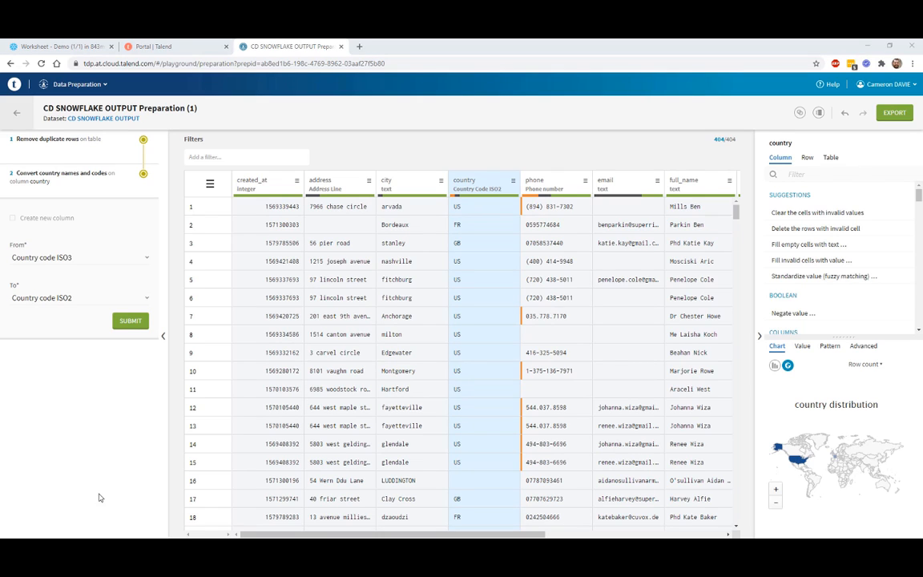
# Step: Fuzzy-standardize the country values using the None (closest match) threshold
pyautogui.click(479, 186)
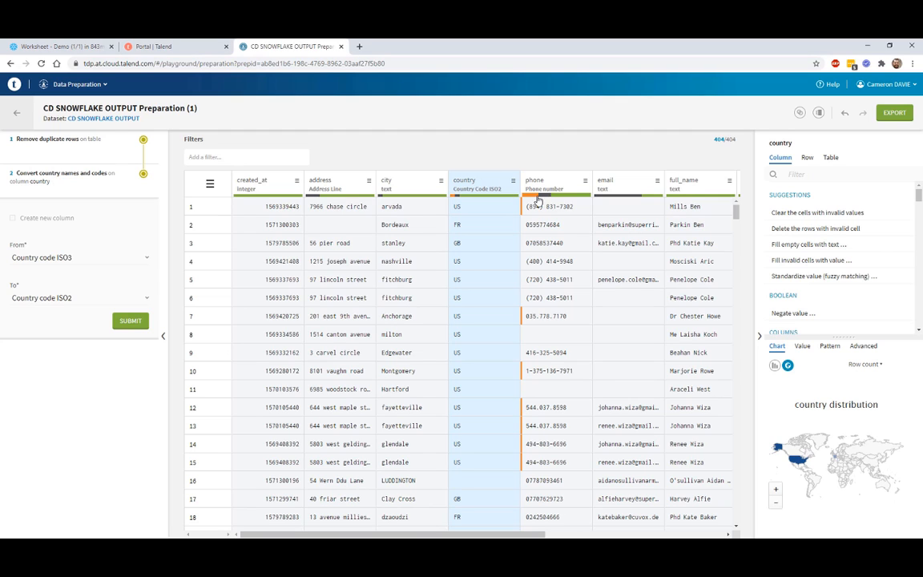
pyautogui.click(791, 278)
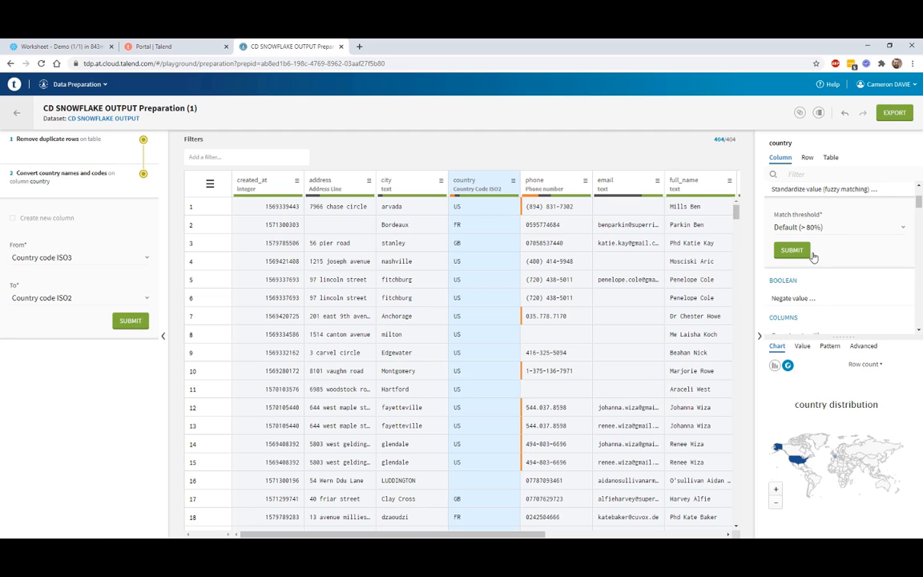
pyautogui.click(837, 227)
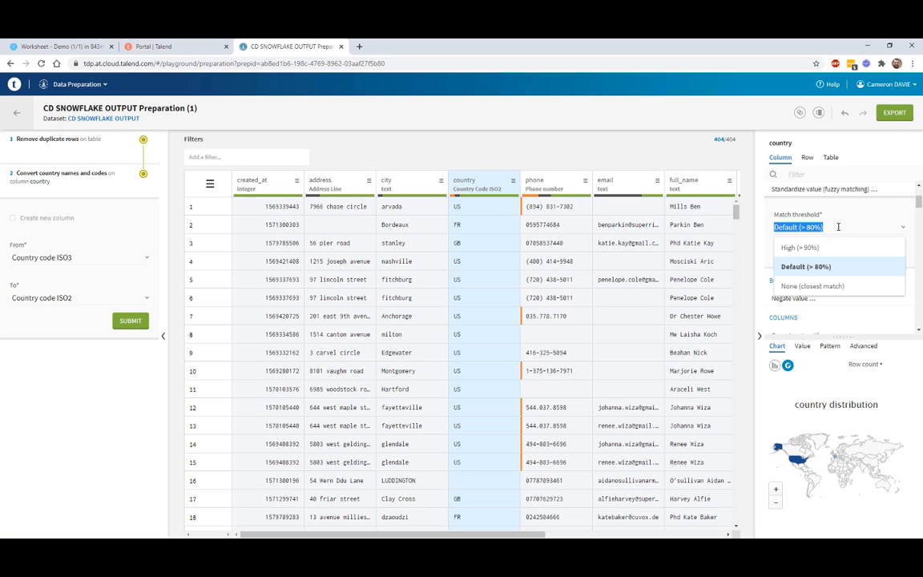
pyautogui.click(808, 287)
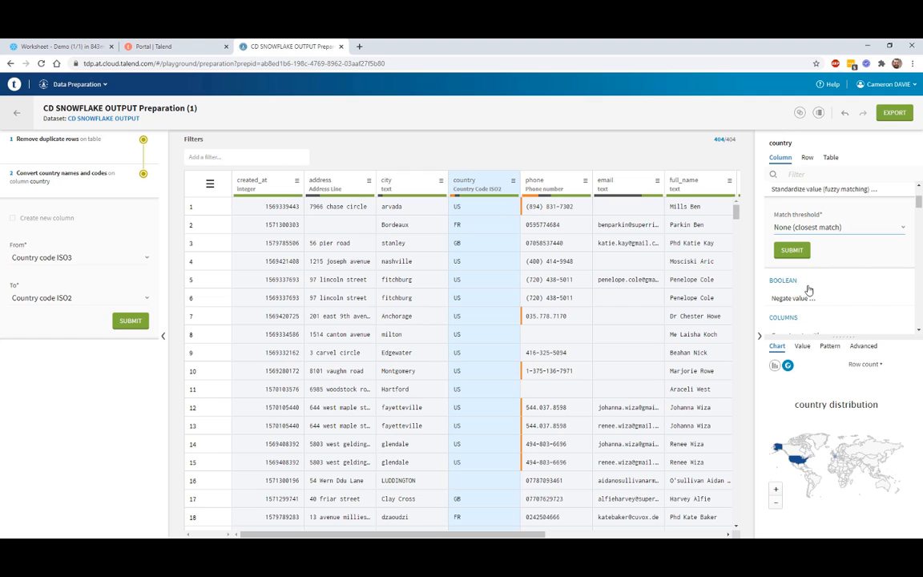
pyautogui.click(793, 251)
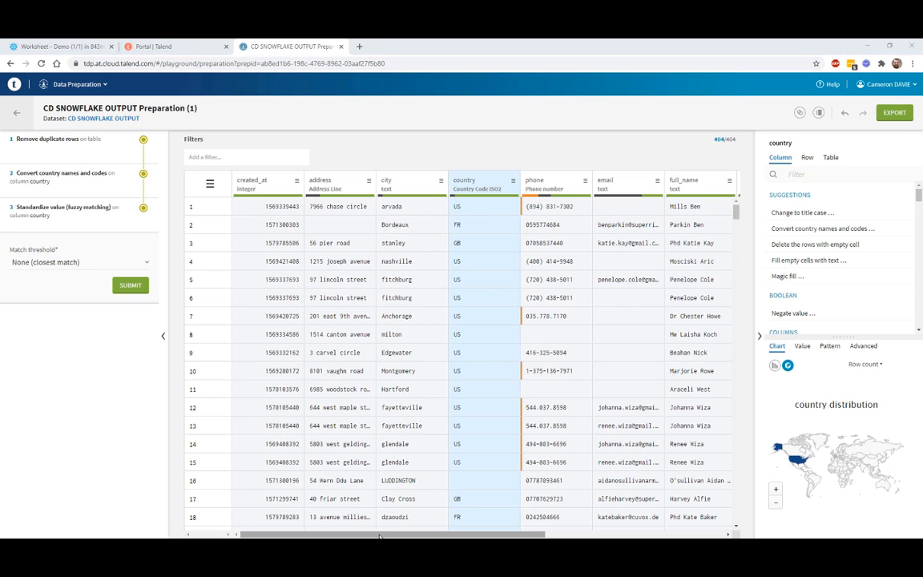
# Step: Set the acquisition column's semantic type to Acquisition Channel
pyautogui.moveTo(393, 532); pyautogui.dragTo(567, 532)
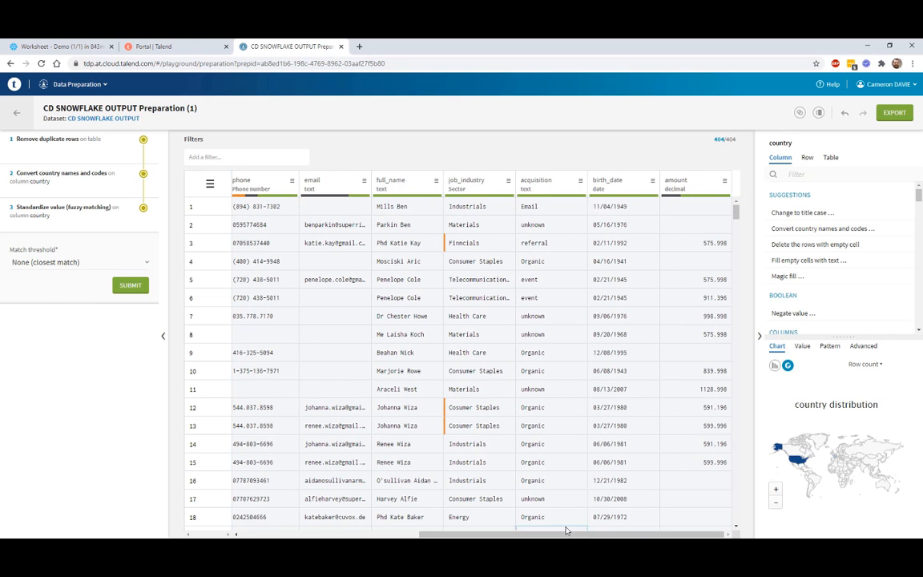
pyautogui.click(551, 191)
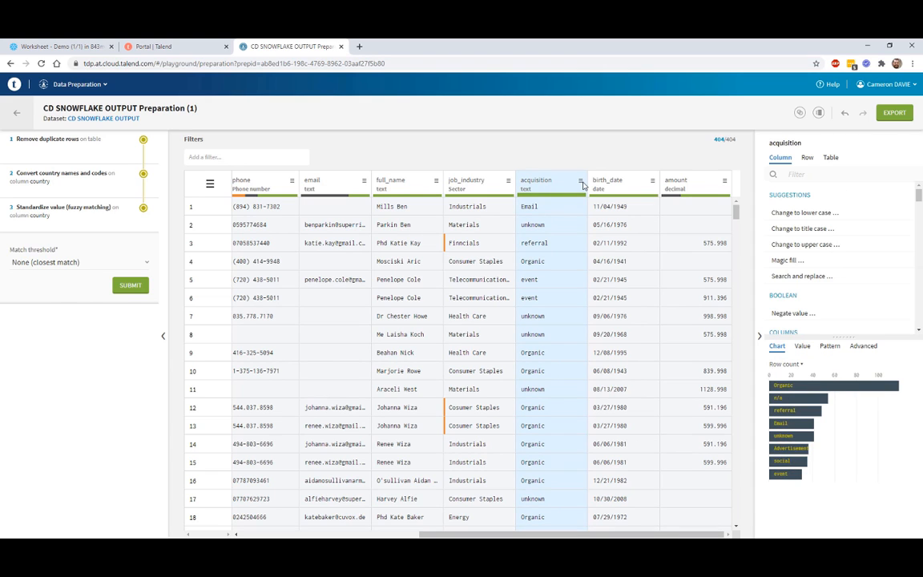
pyautogui.click(581, 181)
pyautogui.moveTo(560, 201)
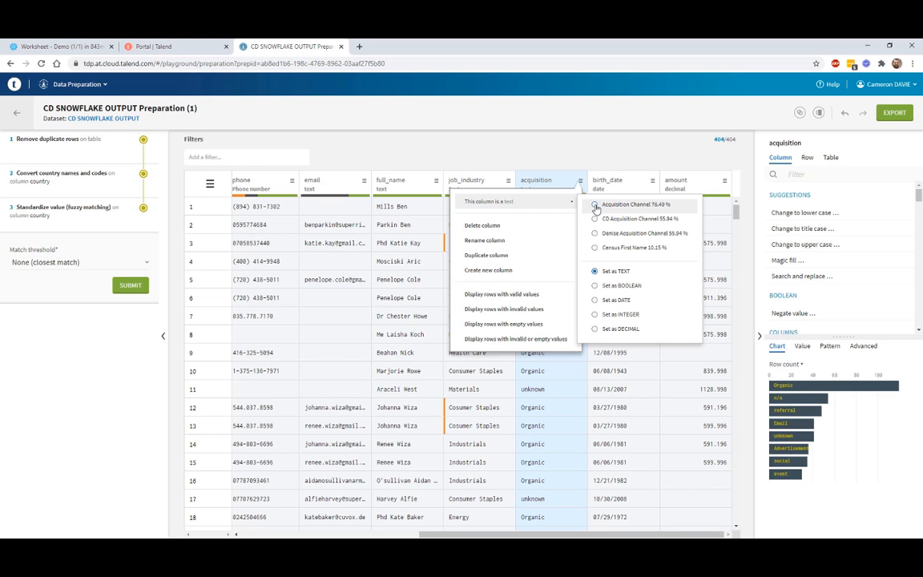
pyautogui.click(596, 205)
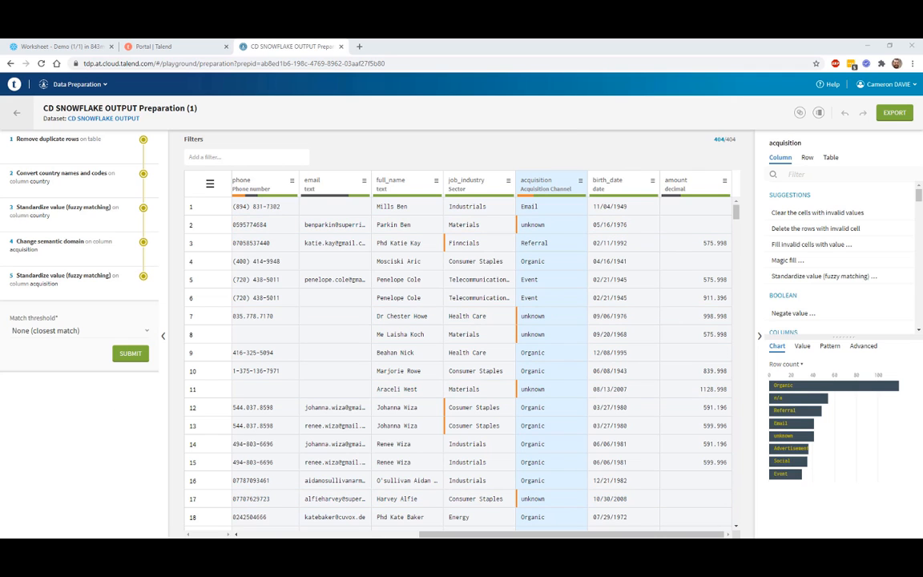
pyautogui.moveTo(425, 536); pyautogui.dragTo(334, 535)
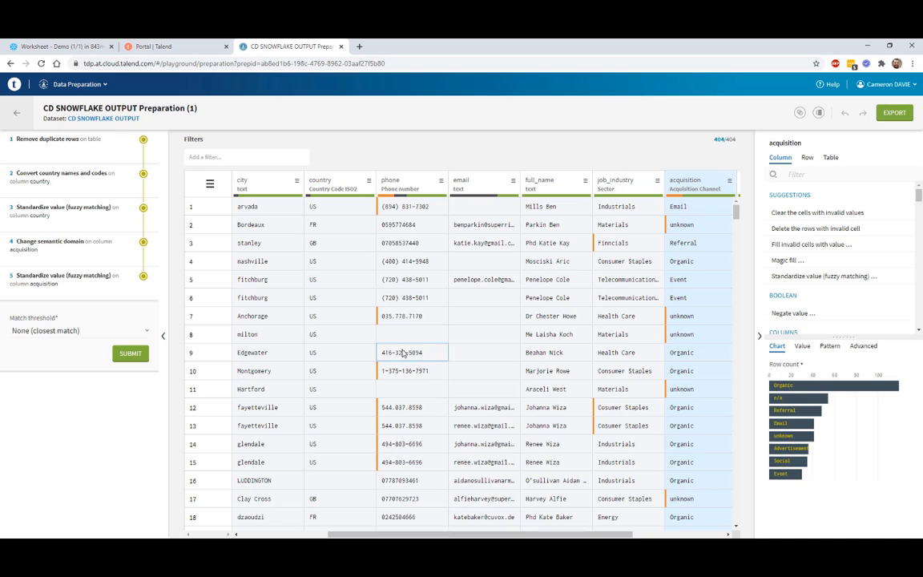
# Step: Mask the phone column with Mask data (obfuscation) in Random mode
pyautogui.click(408, 184)
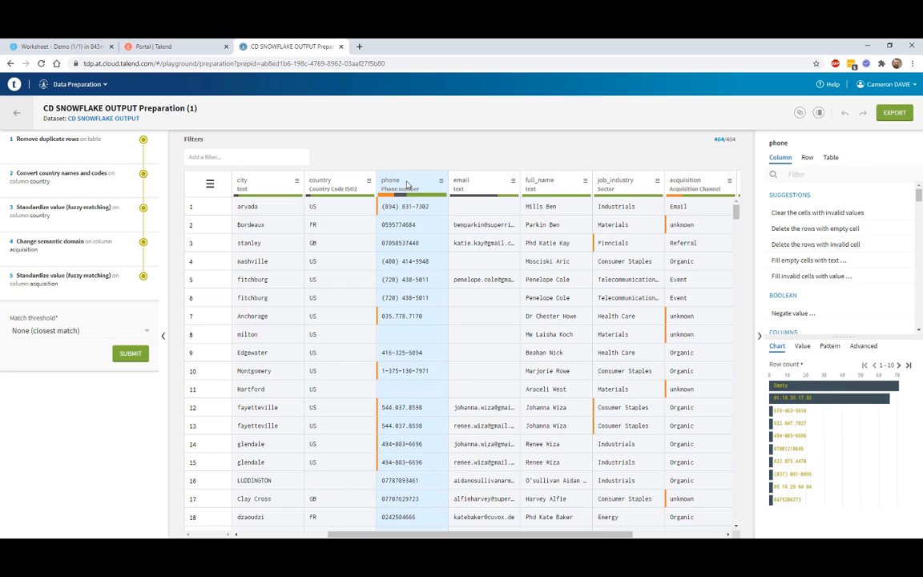
pyautogui.click(807, 174)
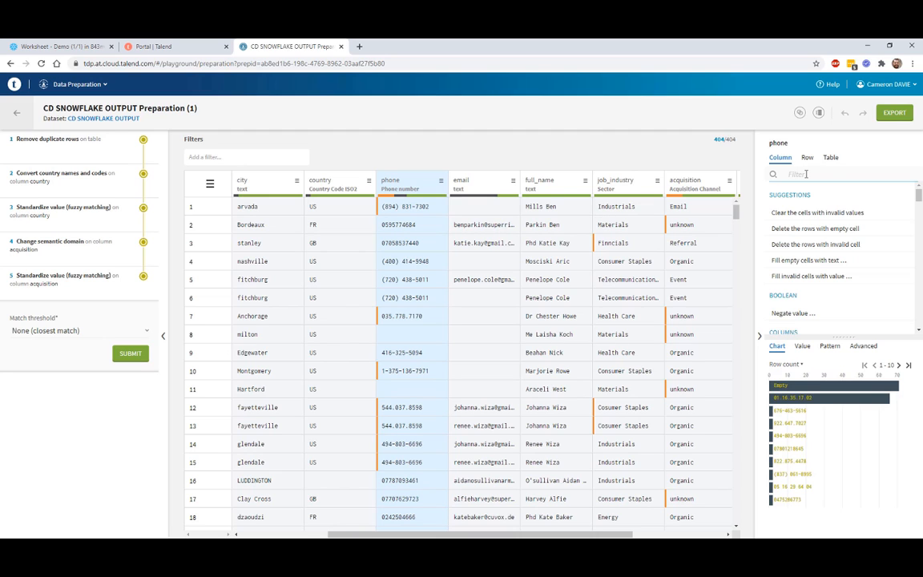
pyautogui.write('mask')
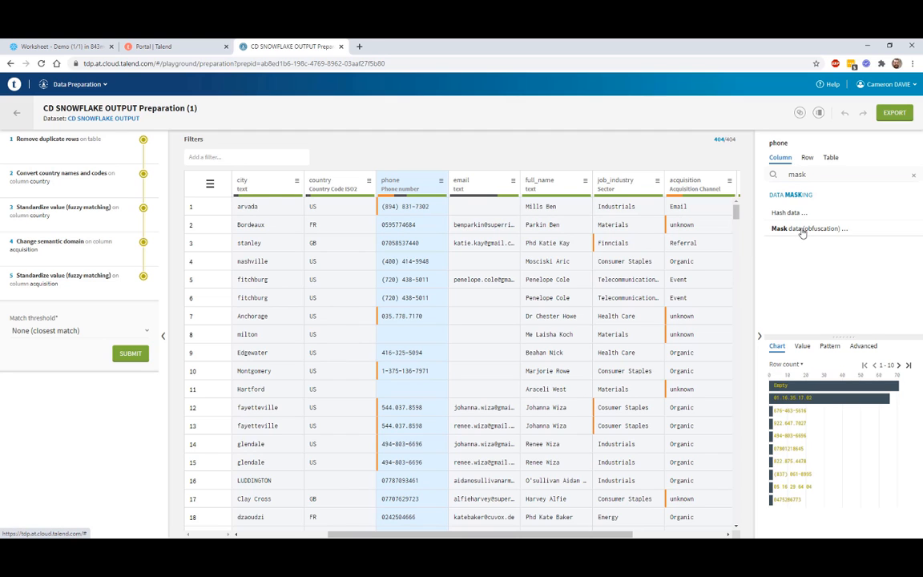
pyautogui.click(802, 229)
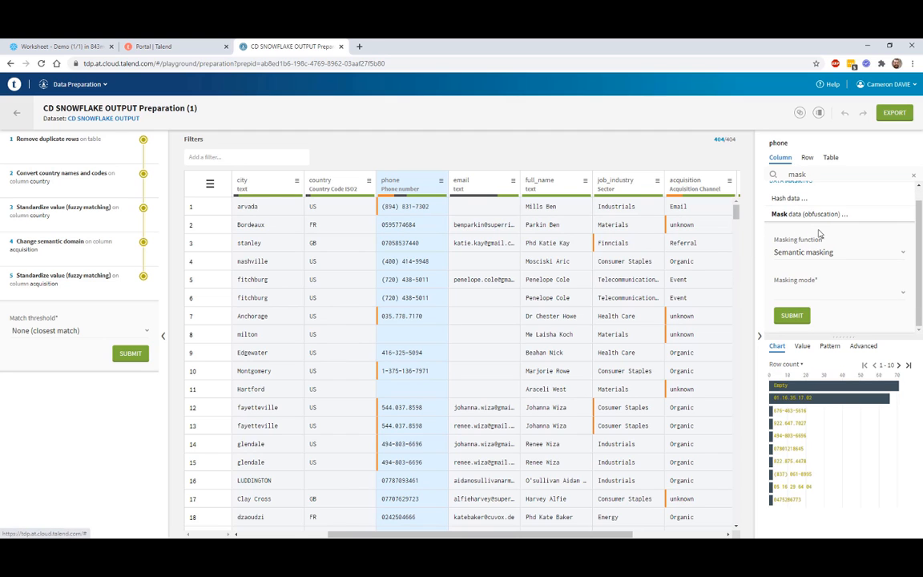
pyautogui.click(826, 290)
pyautogui.click(808, 316)
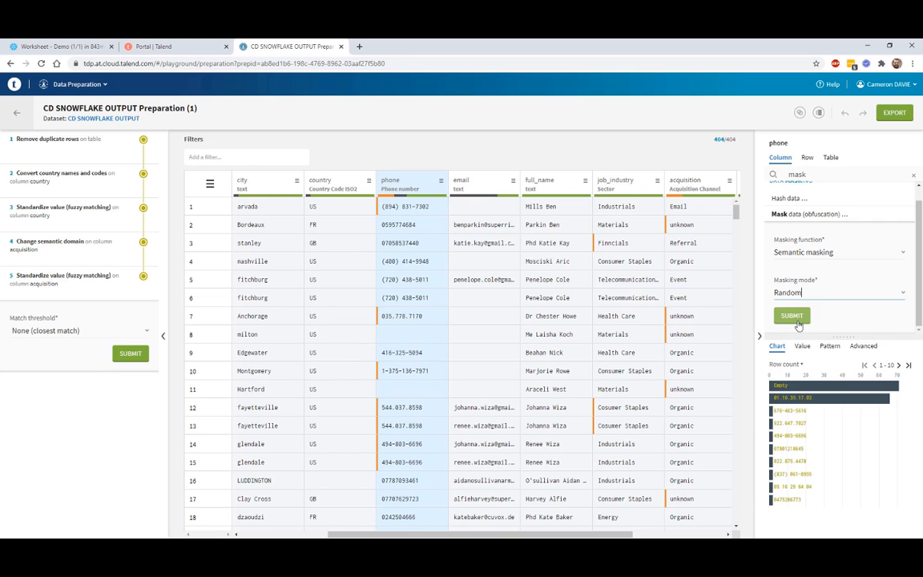
pyautogui.click(793, 317)
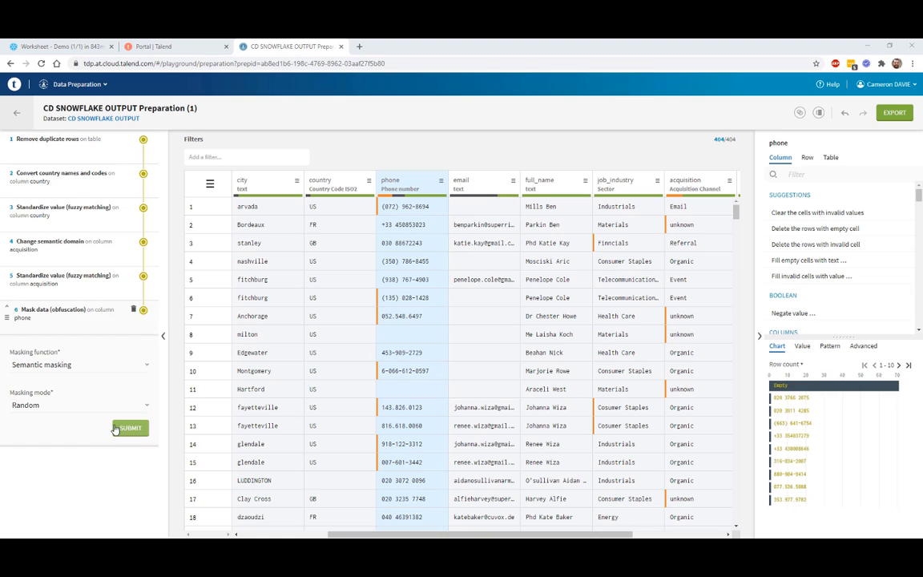
# Step: Delete the rows with invalid phone values, leaving 318 rows
pyautogui.click(390, 195)
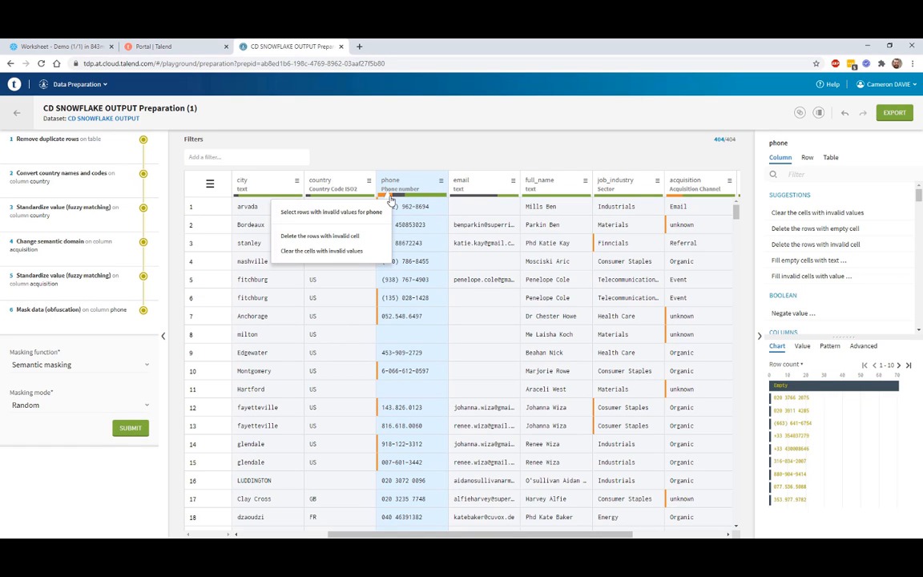
pyautogui.click(347, 239)
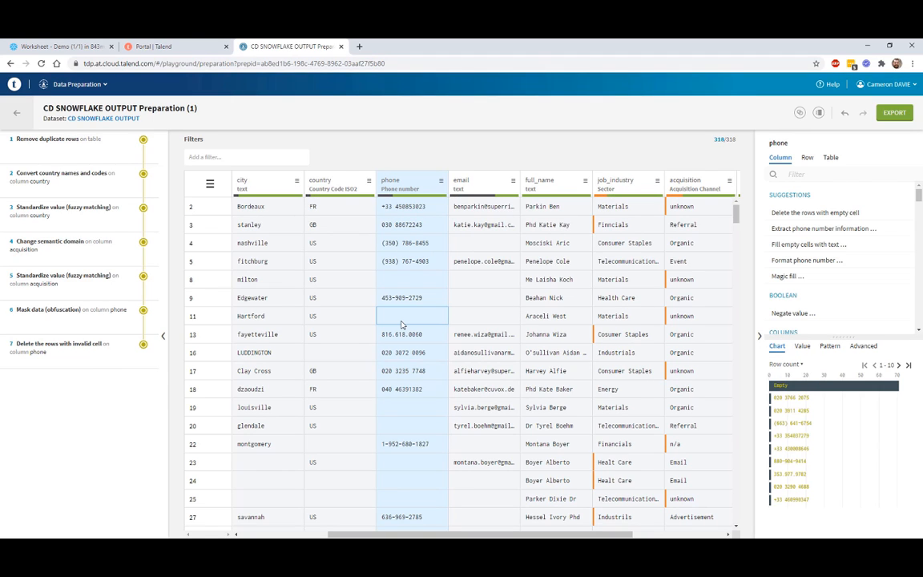
pyautogui.hscroll(-2, 317, 255)
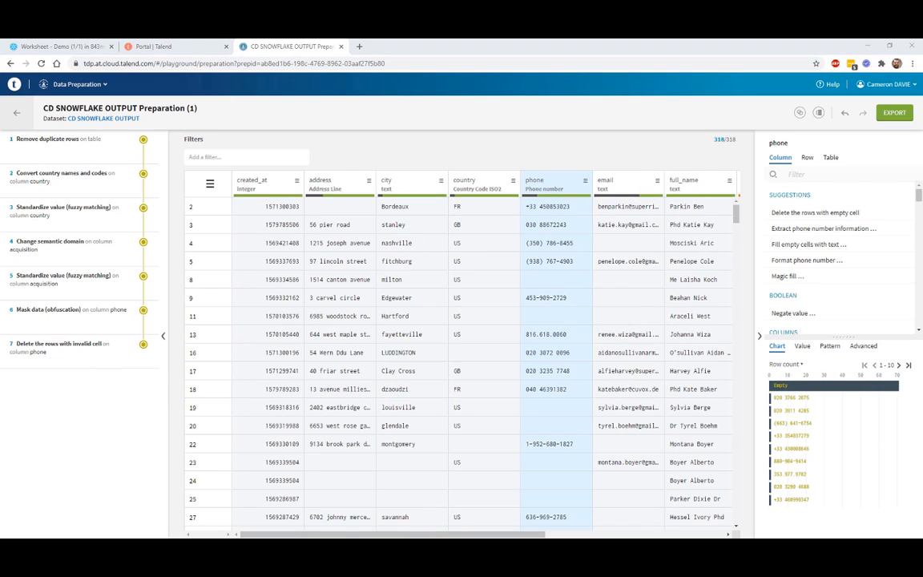
pyautogui.click(349, 184)
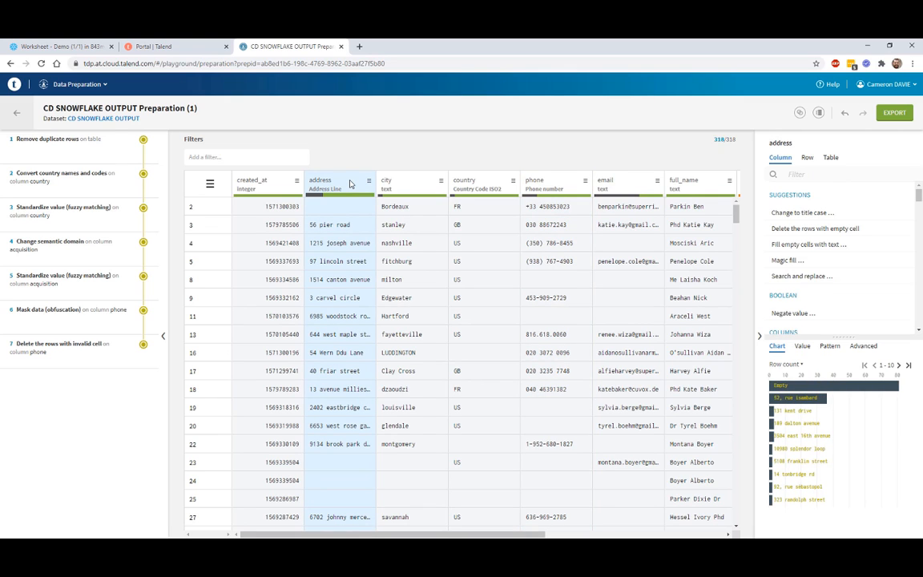
pyautogui.click(787, 262)
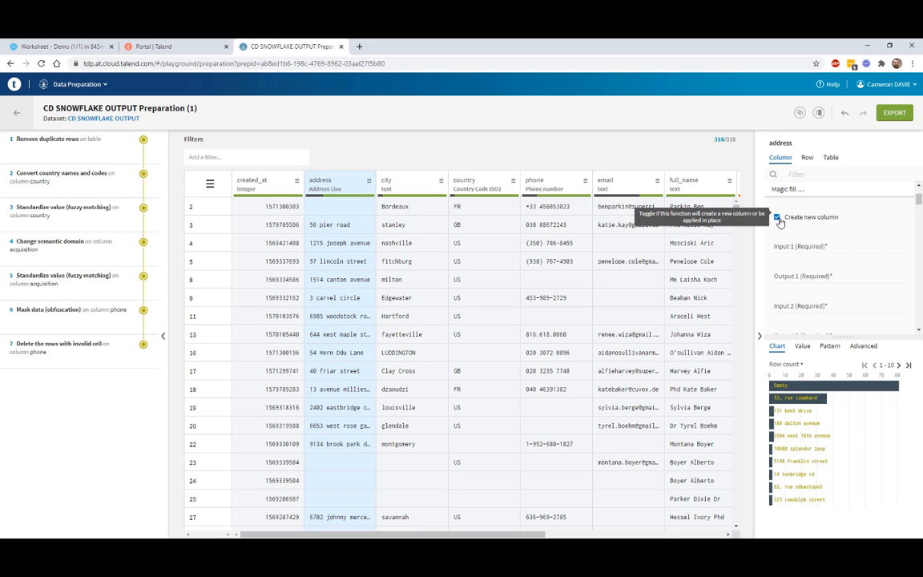
pyautogui.click(778, 220)
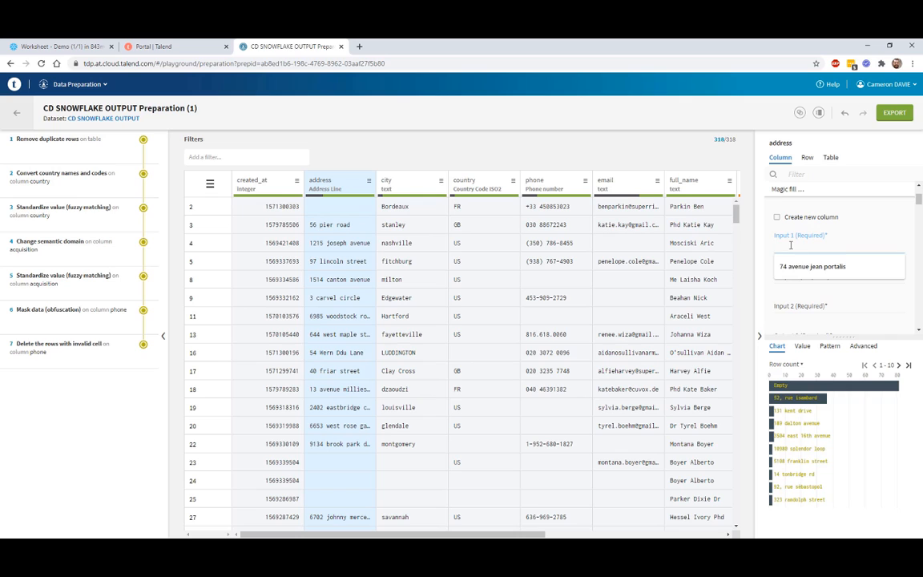
pyautogui.click(801, 268)
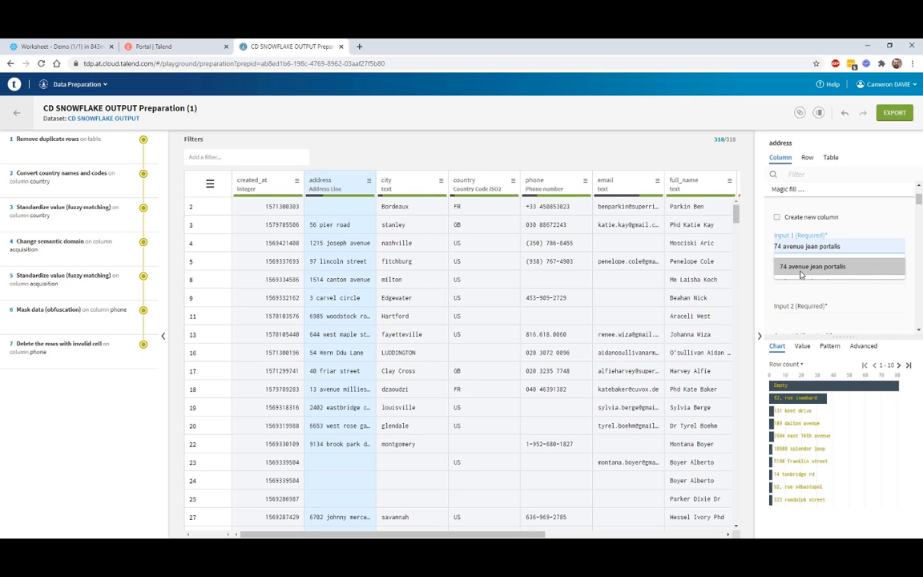
pyautogui.click(801, 271)
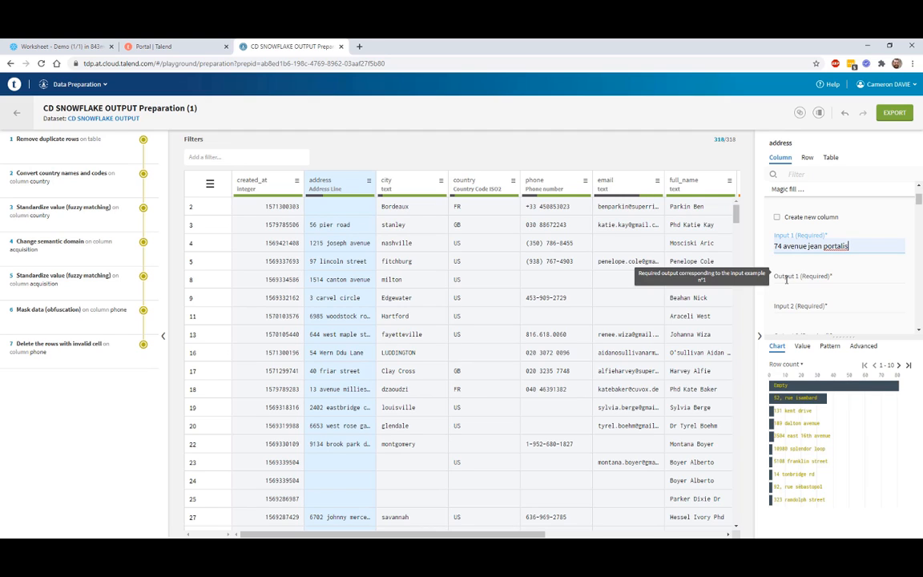
pyautogui.click(789, 277)
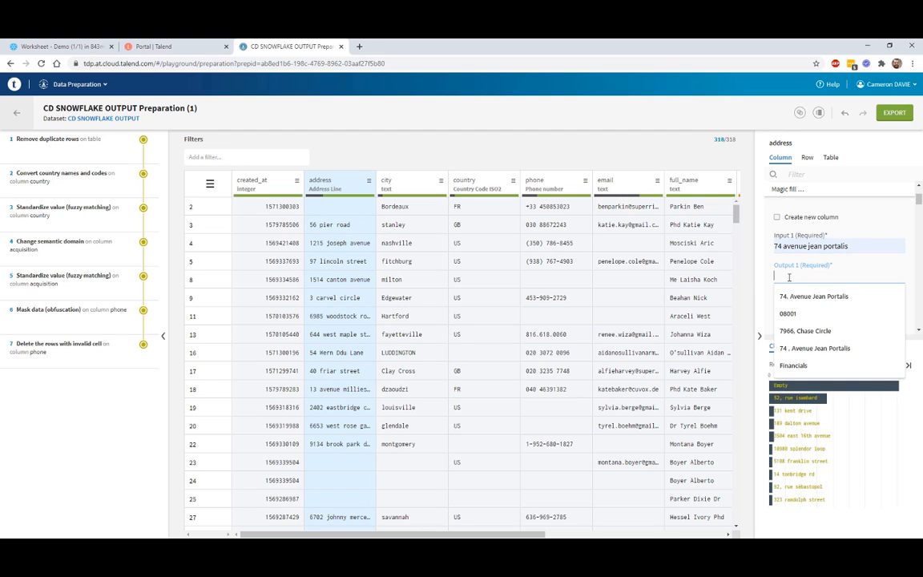
pyautogui.click(794, 299)
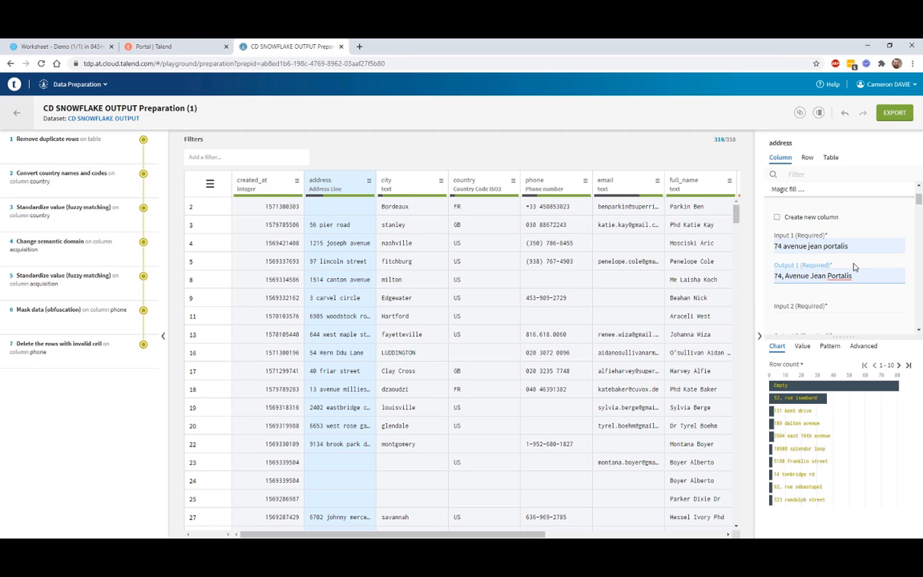
pyautogui.scroll(-1, 851, 243)
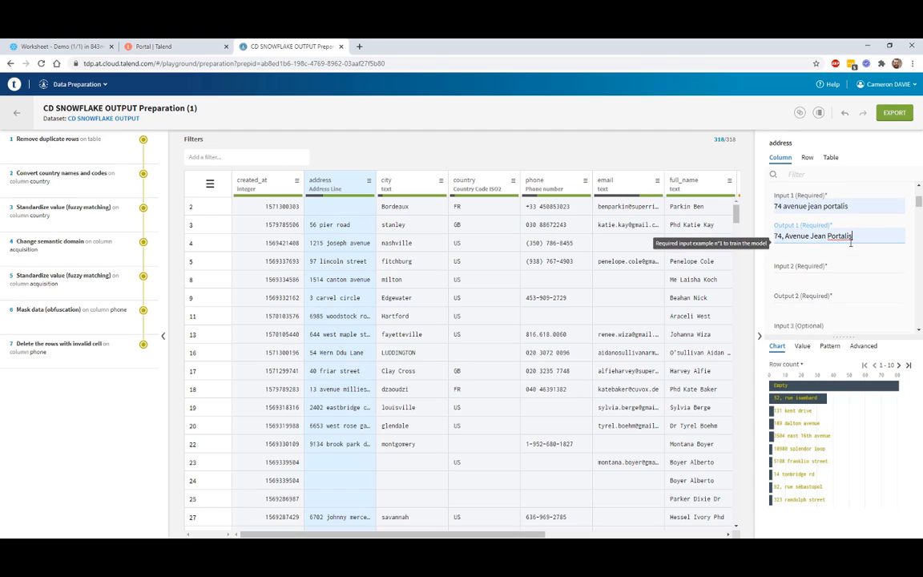
pyautogui.click(781, 197)
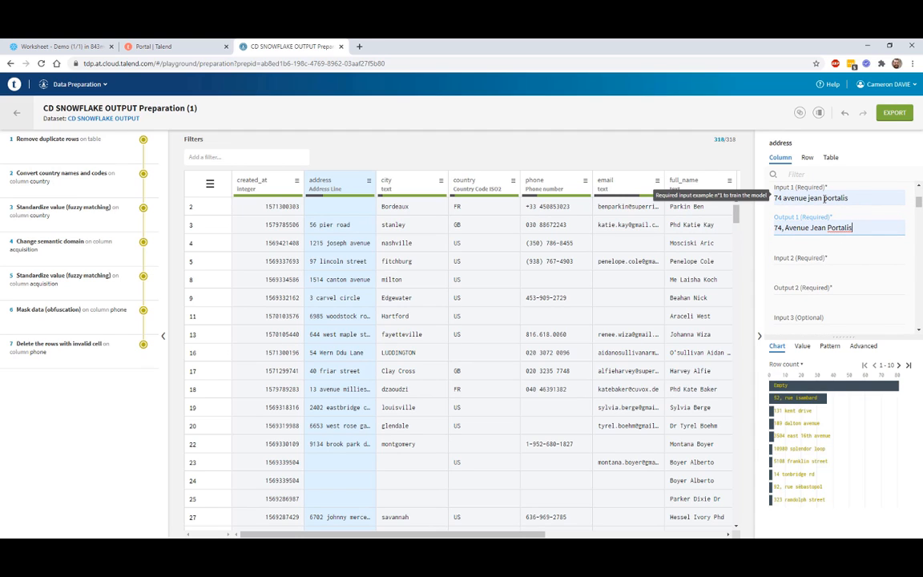
pyautogui.click(797, 260)
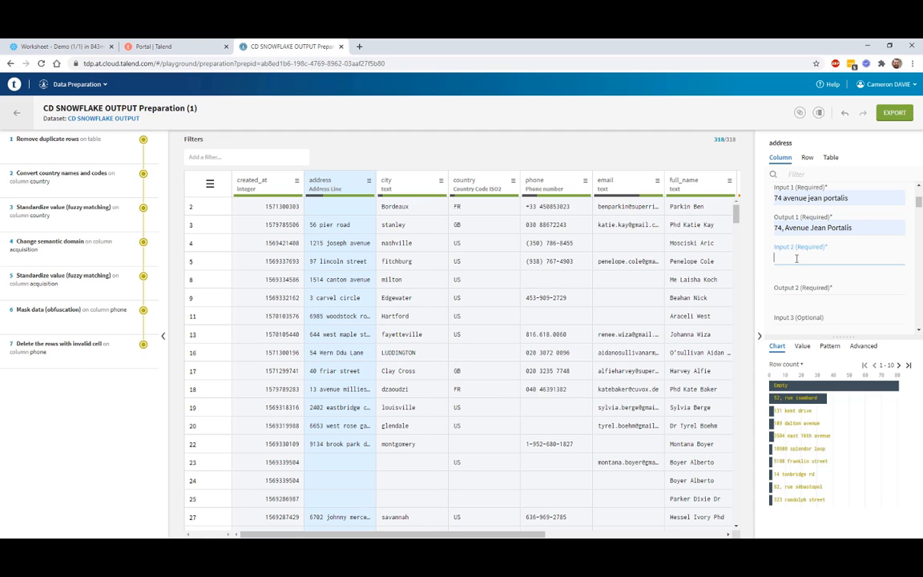
pyautogui.click(796, 287)
pyautogui.click(794, 311)
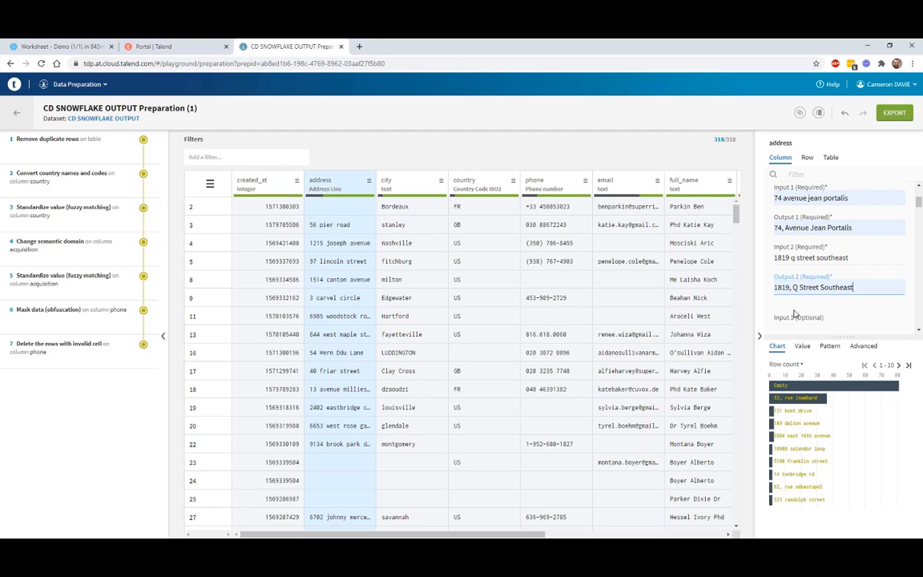
pyautogui.click(783, 318)
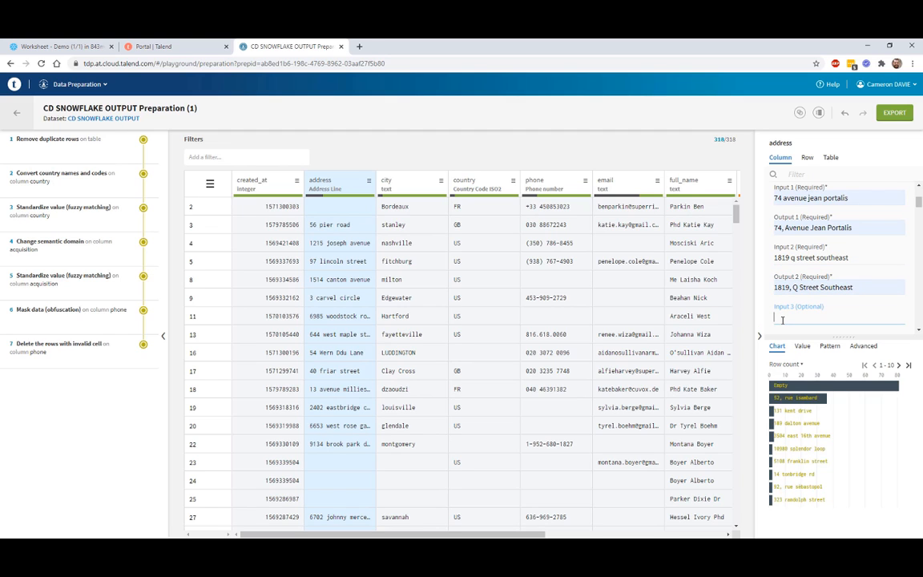
pyautogui.scroll(-2, 783, 319)
pyautogui.click(788, 252)
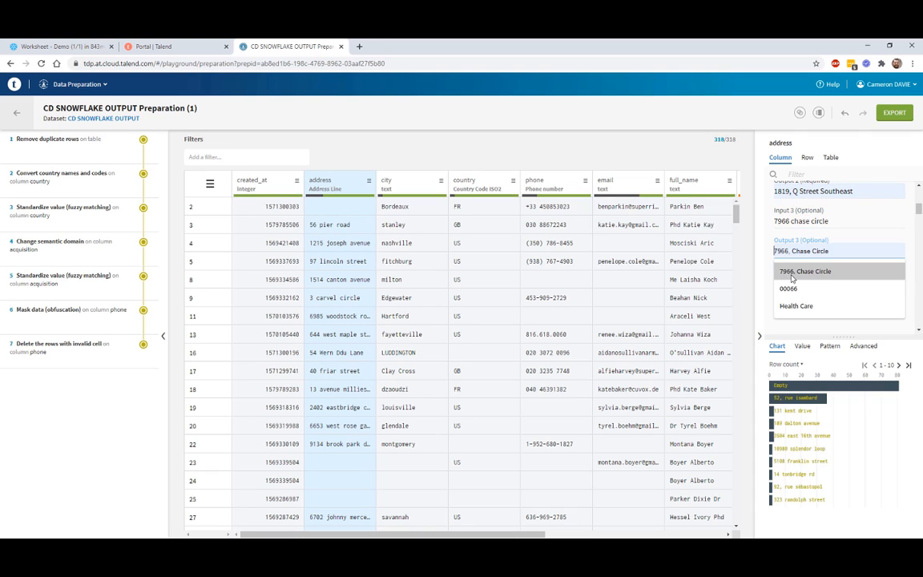
pyautogui.click(817, 271)
pyautogui.scroll(1, 839, 268)
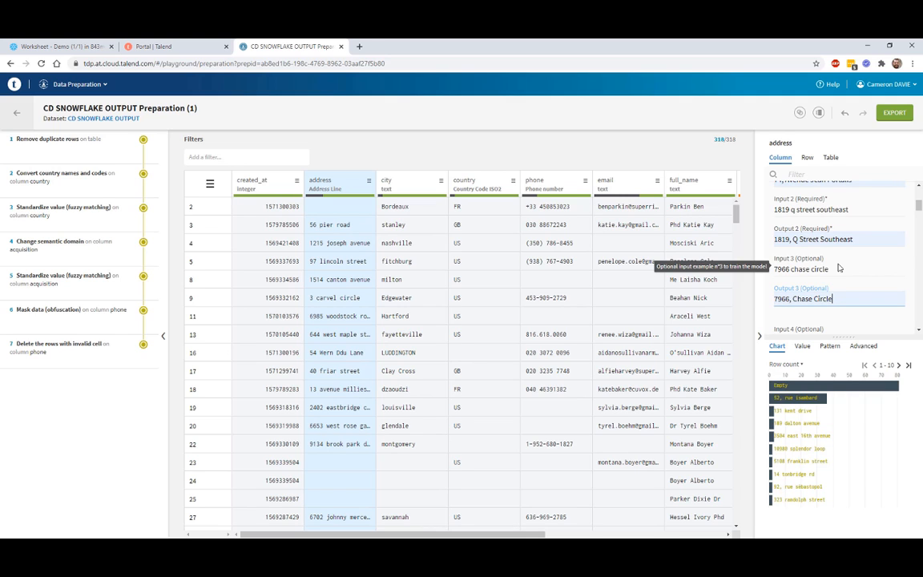
pyautogui.scroll(-5, 839, 268)
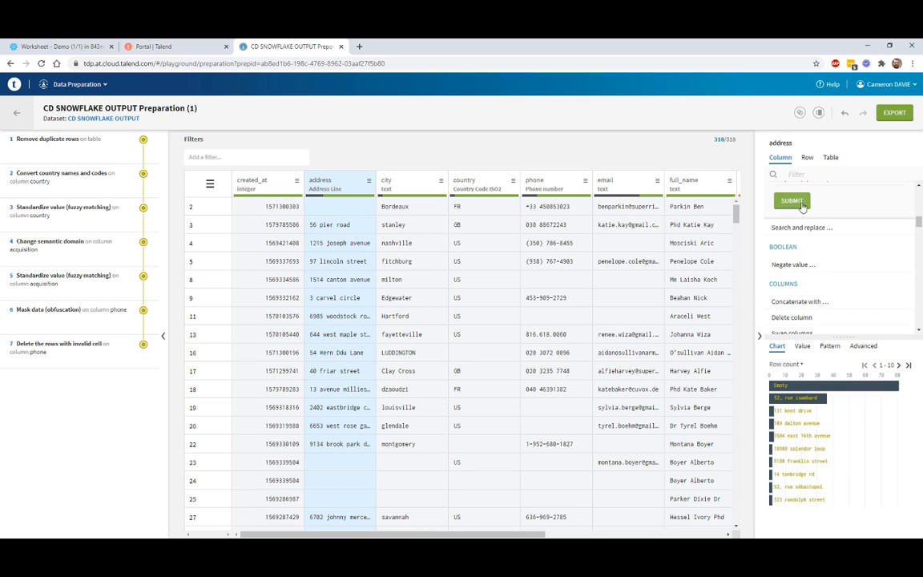
pyautogui.click(793, 201)
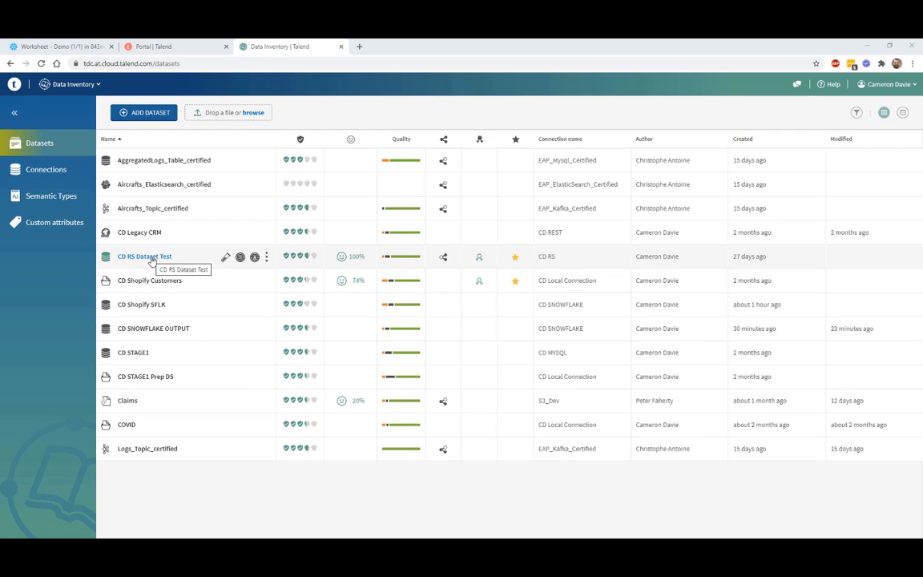
# Step: Open the CD RS Dataset Test overview from the Datasets list
pyautogui.click(204, 258)
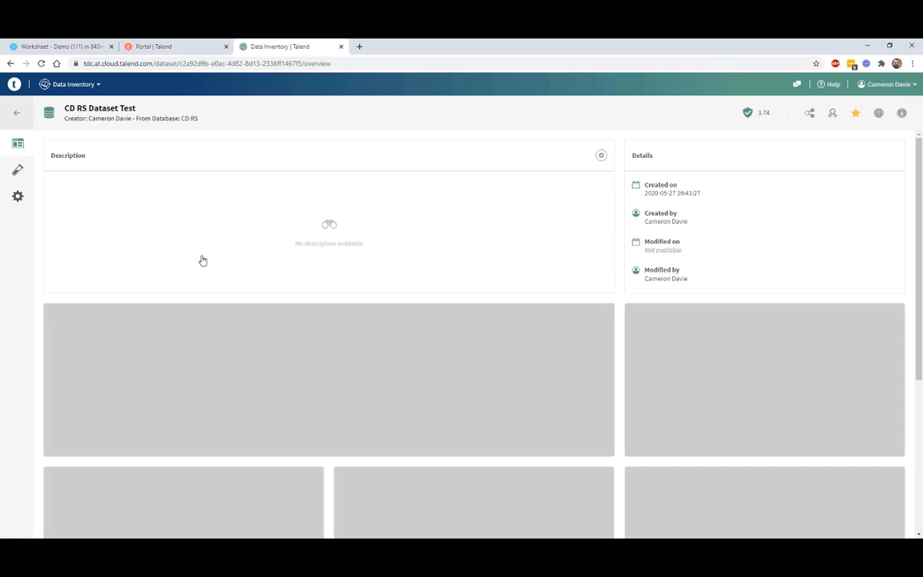